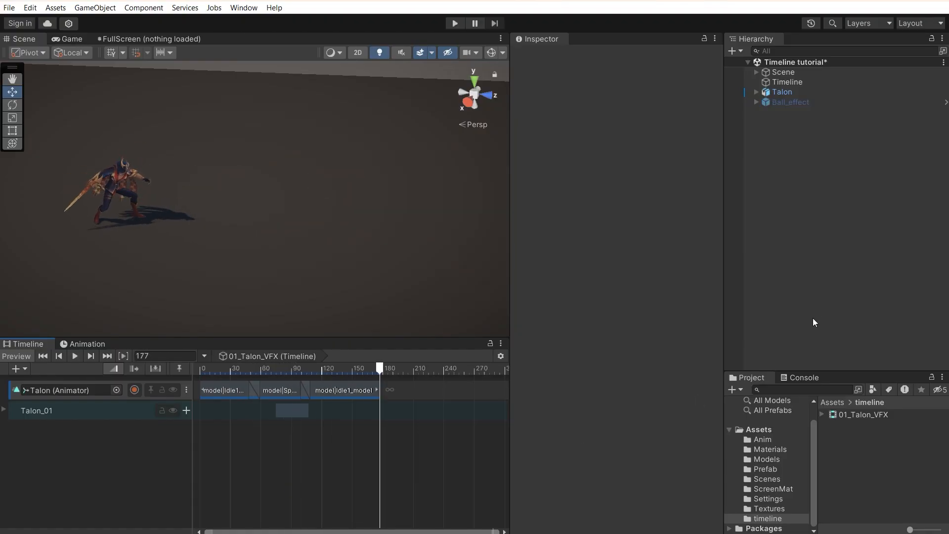
# Step: Create a New Timeline asset in the Project panel and keep its default name
pyautogui.rightClick(858, 457)
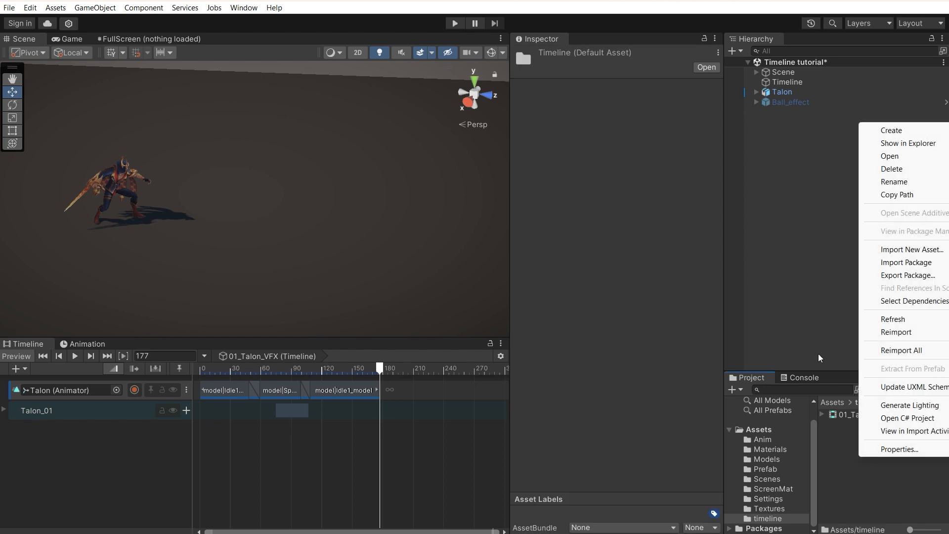
pyautogui.click(742, 391)
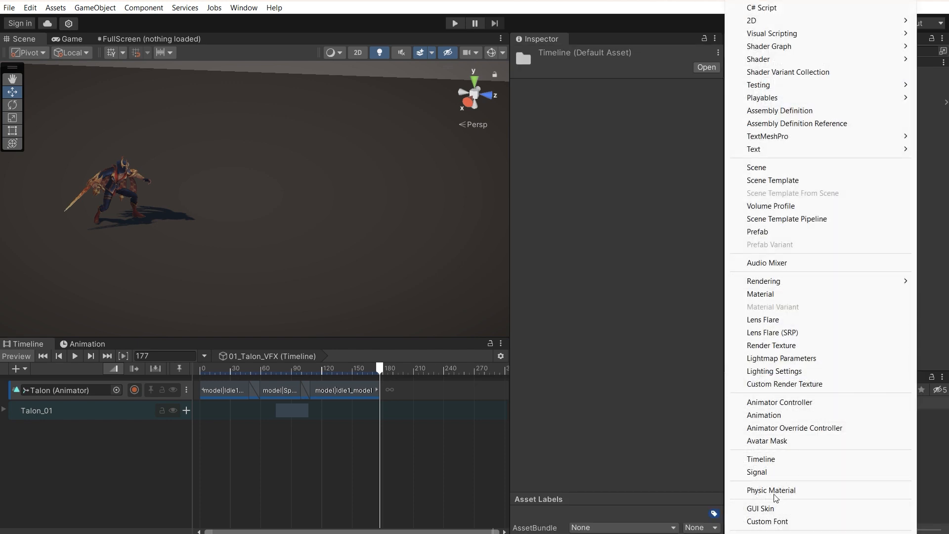
pyautogui.click(766, 460)
pyautogui.press('Return')
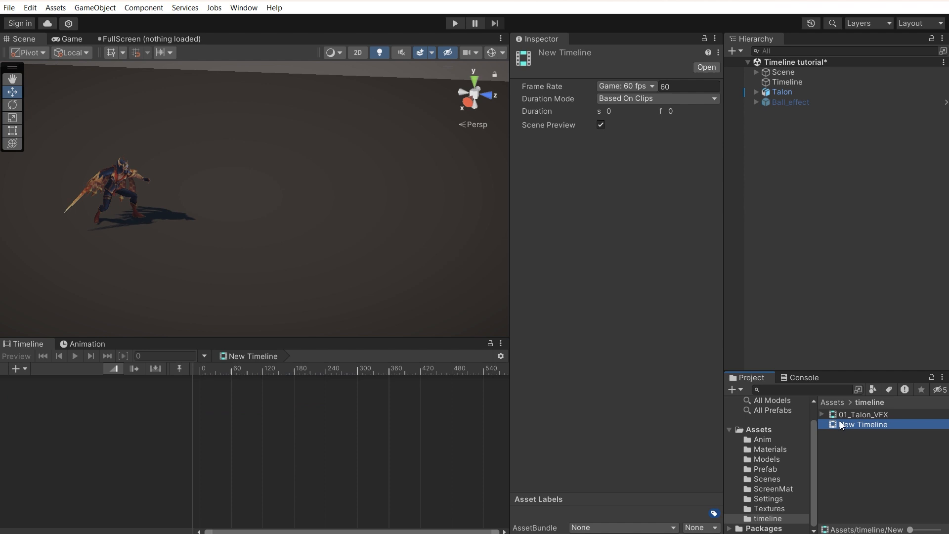
# Step: Add an empty GameObject and drag New Timeline onto it so its Playable Director plays it
pyautogui.click(739, 53)
pyautogui.click(771, 63)
pyautogui.click(778, 156)
pyautogui.moveTo(860, 429); pyautogui.dragTo(786, 113)
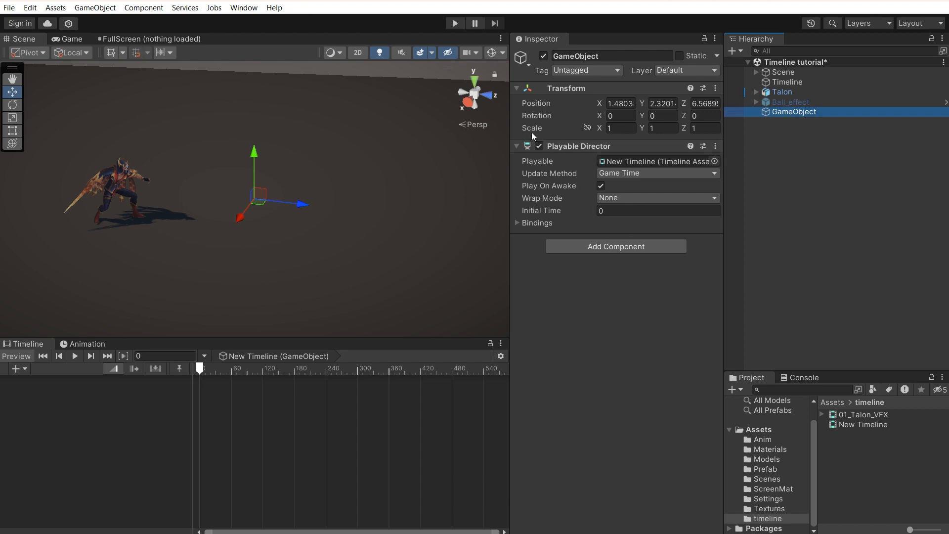
pyautogui.click(865, 167)
pyautogui.click(798, 113)
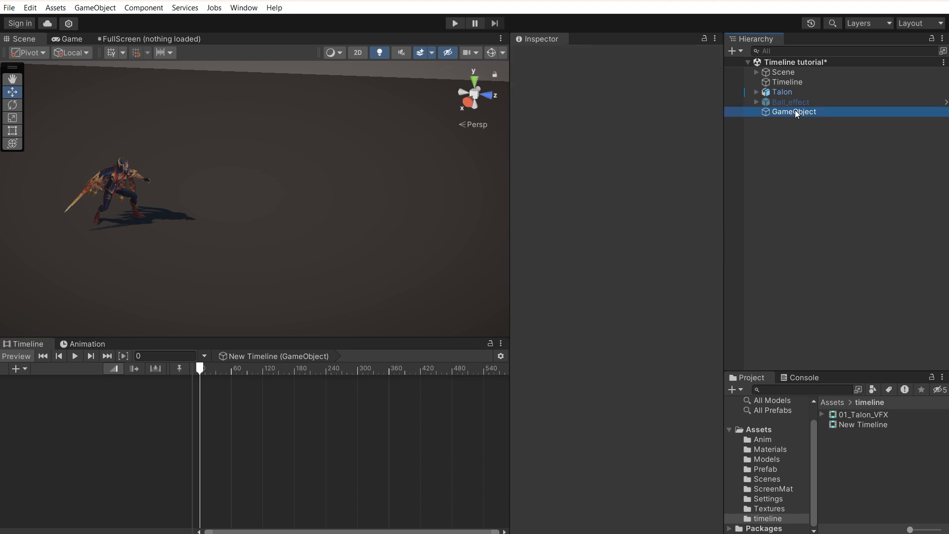
# Step: Lock the Timeline window, then check Ball_effect, Talon and the new GameObject
pyautogui.click(491, 343)
pyautogui.click(791, 102)
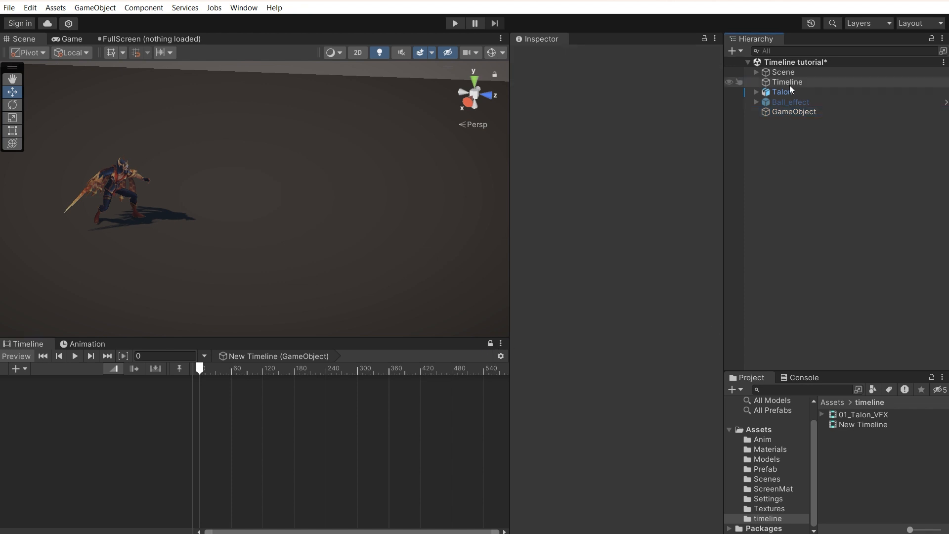
pyautogui.click(784, 92)
pyautogui.click(784, 113)
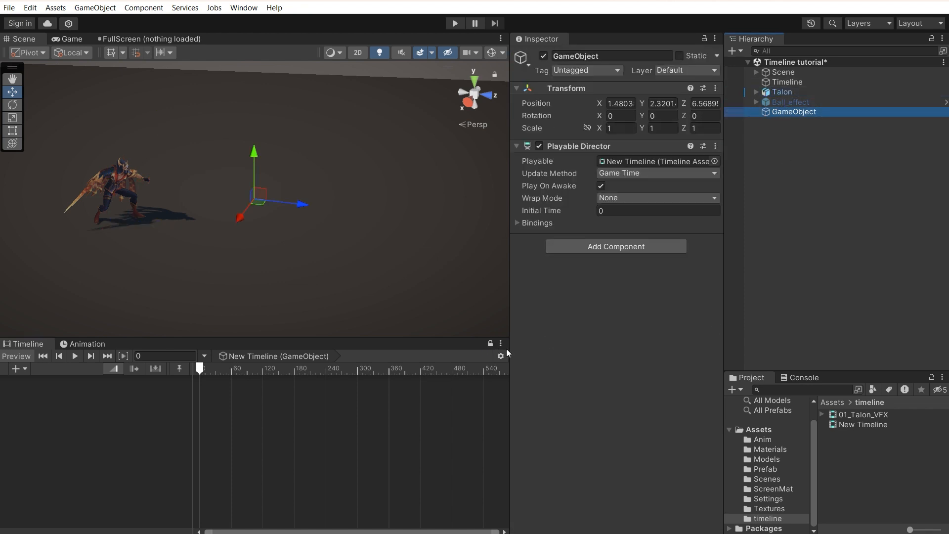
# Step: Delete the extra GameObject and reselect the Timeline object showing 01_Talon_VFX
pyautogui.click(786, 82)
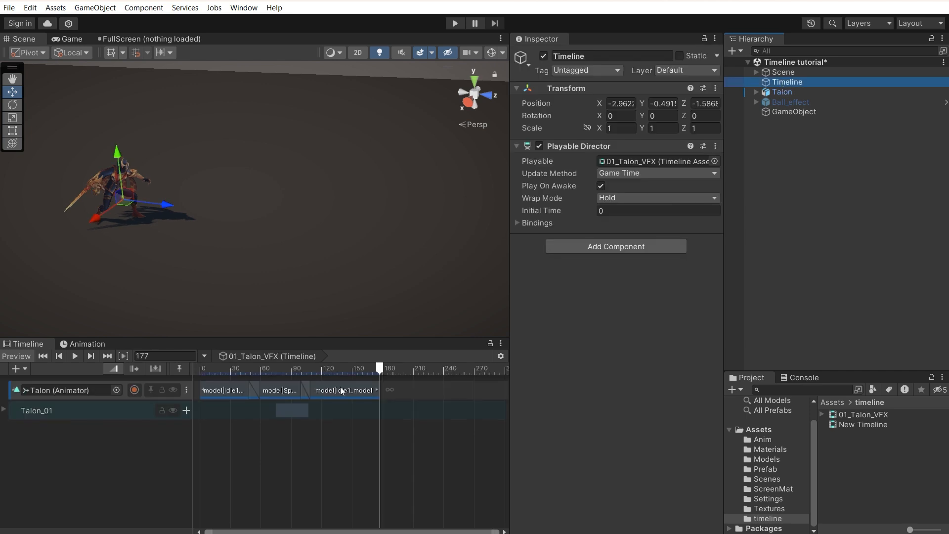
pyautogui.click(788, 112)
pyautogui.press('Delete')
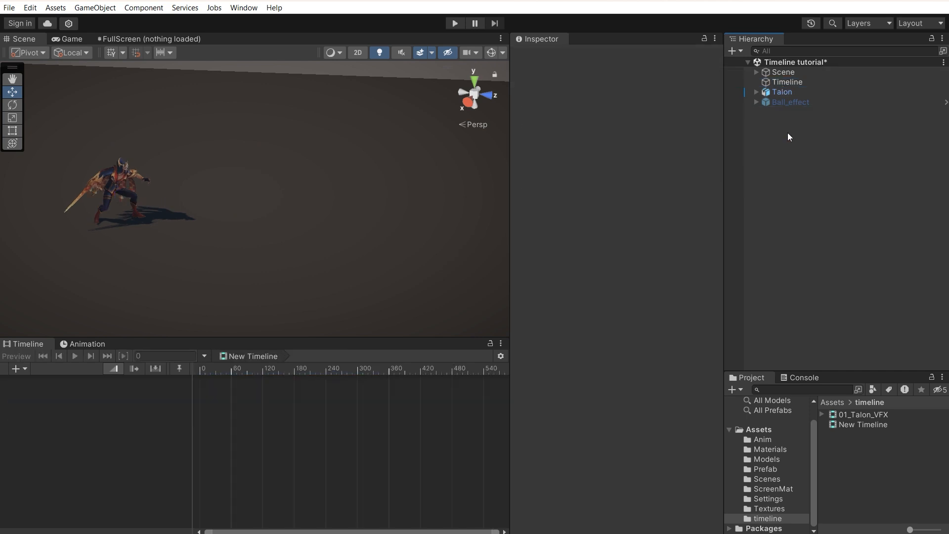
pyautogui.click(794, 83)
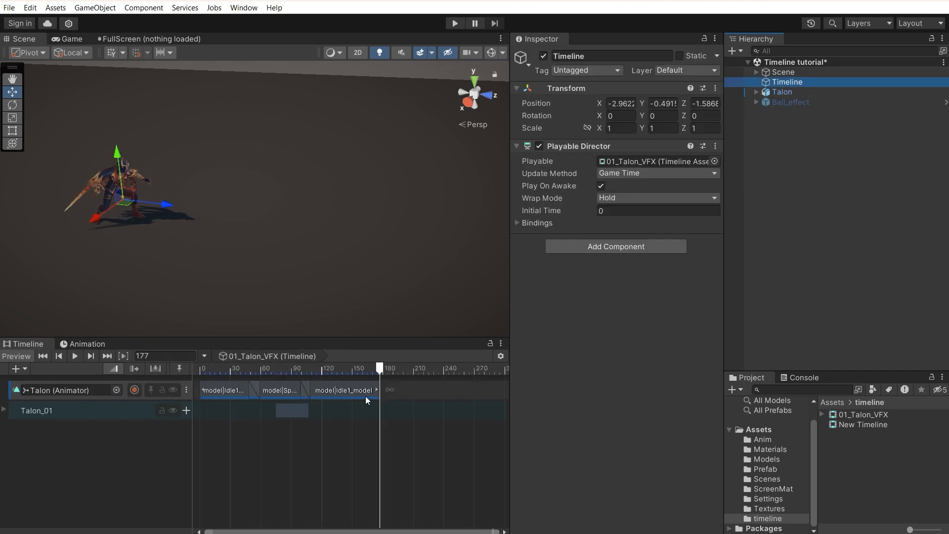
# Step: Rewind the 01_Talon_VFX timeline to the start and play the preview
pyautogui.moveTo(308, 369); pyautogui.dragTo(141, 373)
pyautogui.press('space')
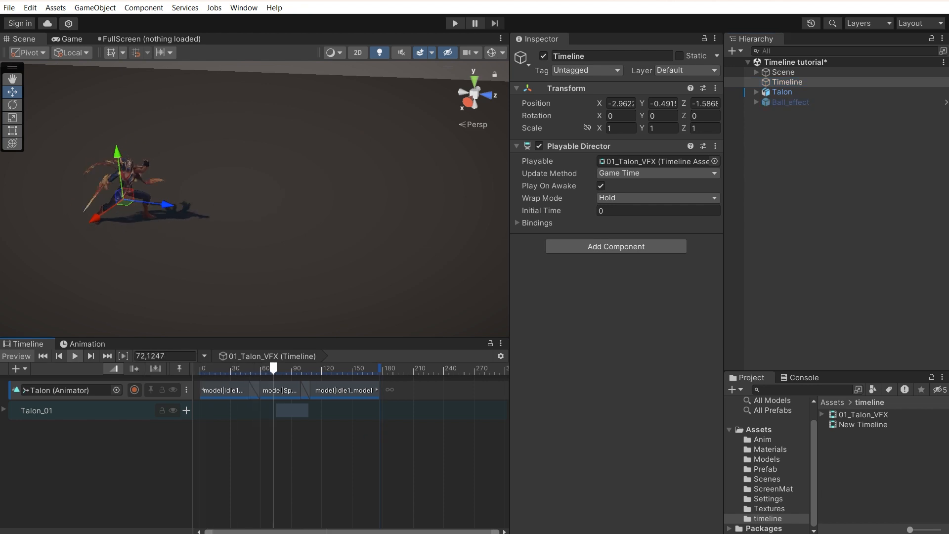
pyautogui.click(12, 79)
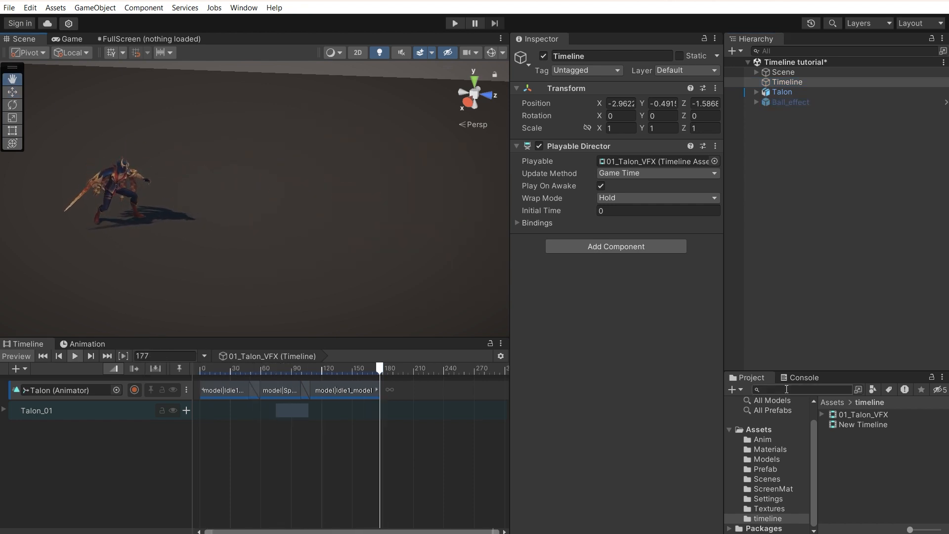
# Step: Open the Models folder and expand, then collapse, the Talon model
pyautogui.click(768, 459)
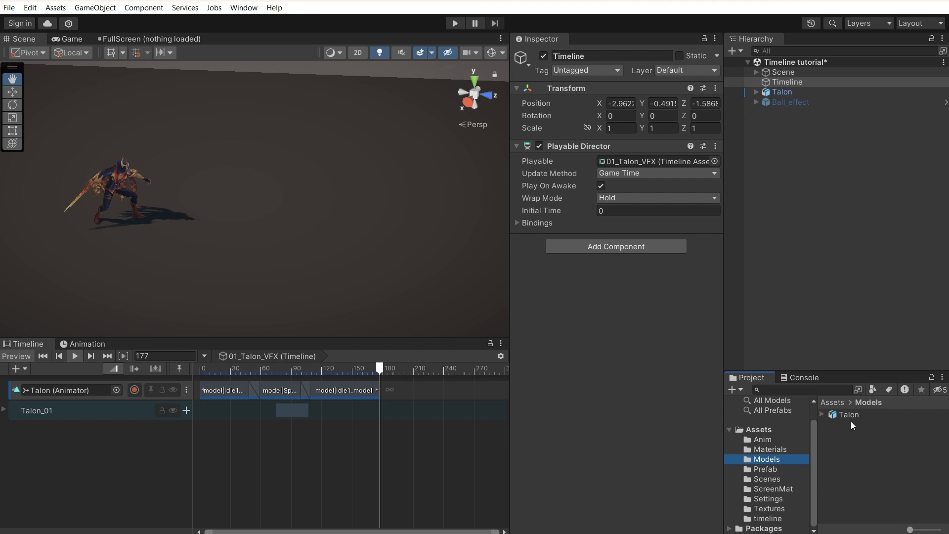
pyautogui.click(823, 415)
pyautogui.click(823, 415)
pyautogui.click(203, 449)
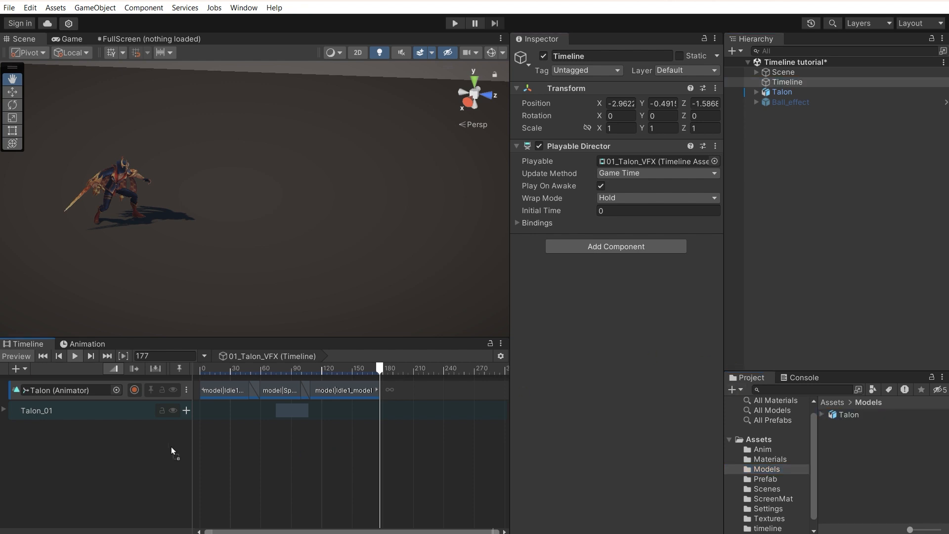
# Step: Place a Talon (1) copy of the Talon model in the scene and inspect its Icosphere
pyautogui.moveTo(661, 348); pyautogui.dragTo(776, 176)
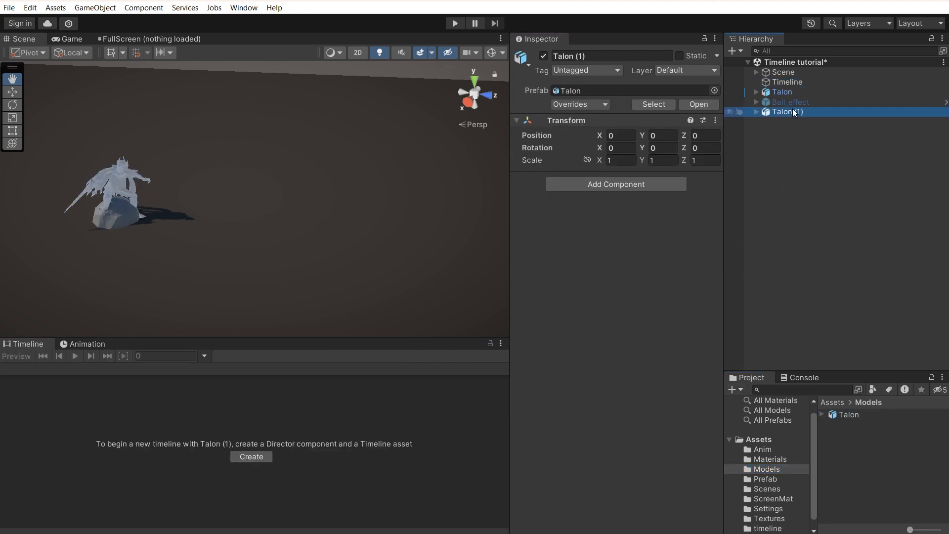
pyautogui.click(757, 111)
pyautogui.click(786, 131)
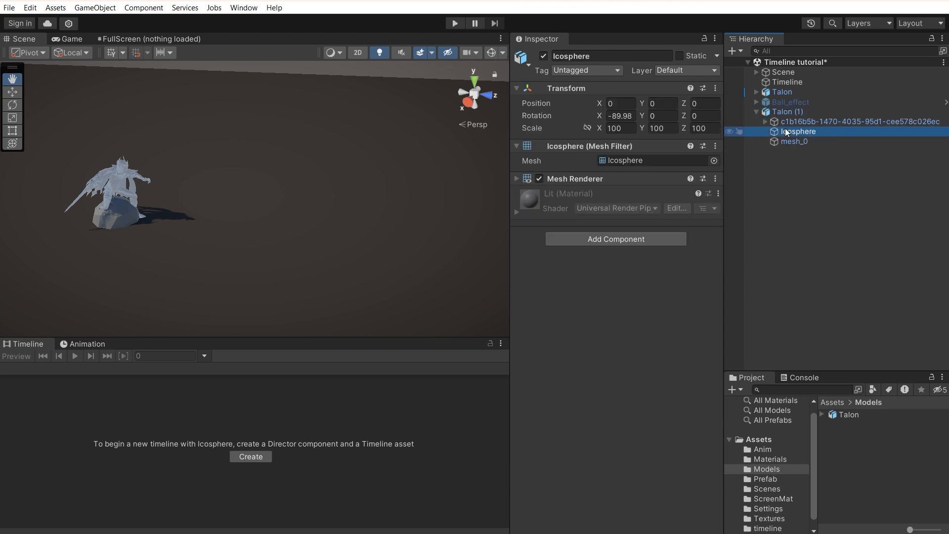
pyautogui.click(757, 112)
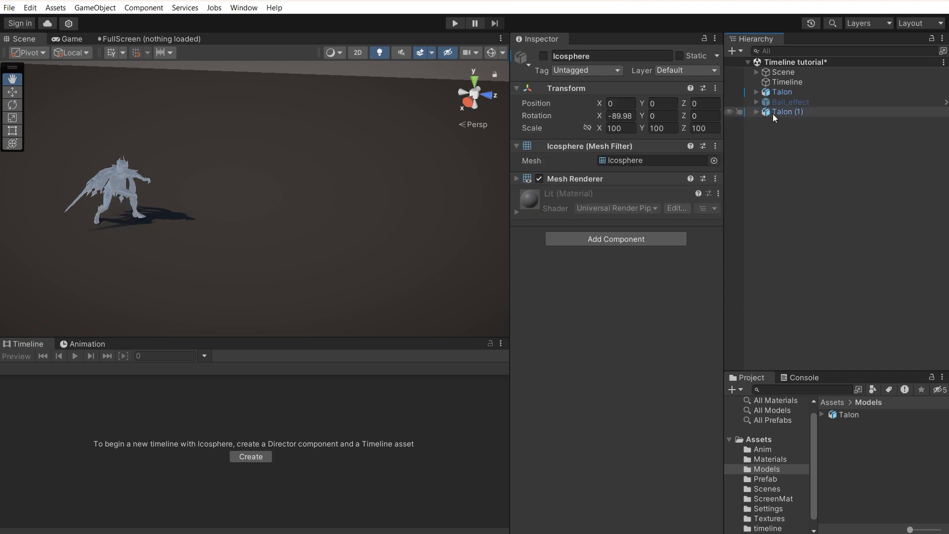
pyautogui.click(779, 113)
# Step: Drop Talon (1) into the 01_Talon_VFX track area to get the track-type choices
pyautogui.click(784, 83)
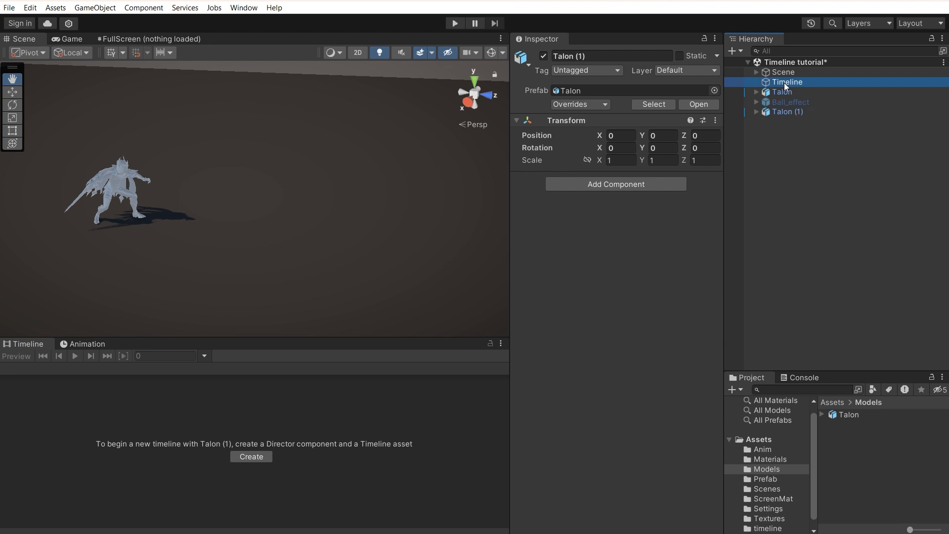
pyautogui.click(565, 326)
pyautogui.moveTo(790, 111); pyautogui.dragTo(355, 396)
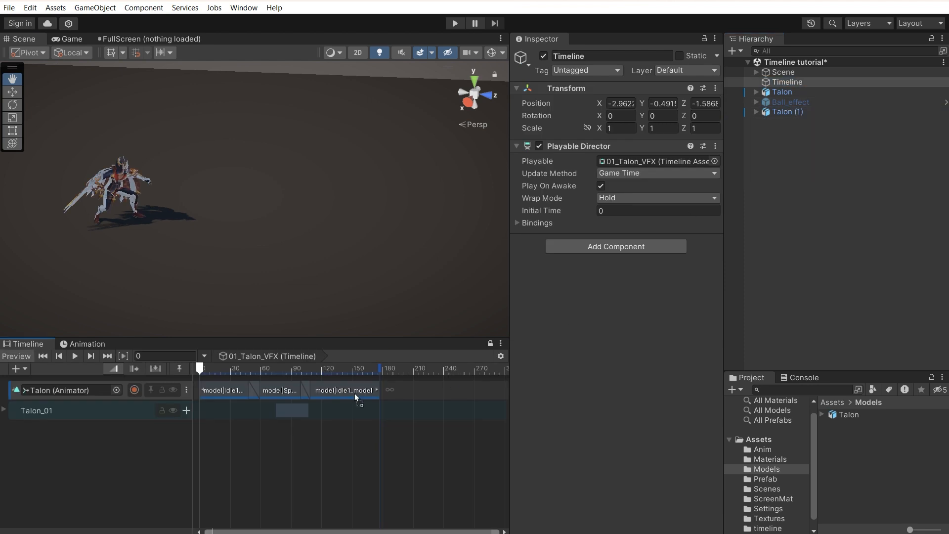
pyautogui.moveTo(147, 464); pyautogui.dragTo(147, 463)
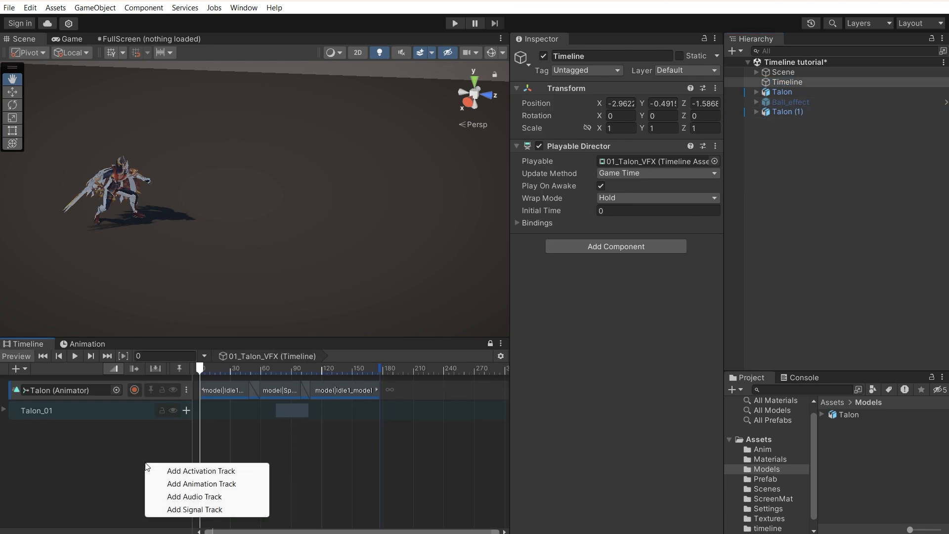
# Step: Bind Talon (1) to a new Animation Track and delete the accidentally added Control Track
pyautogui.click(212, 483)
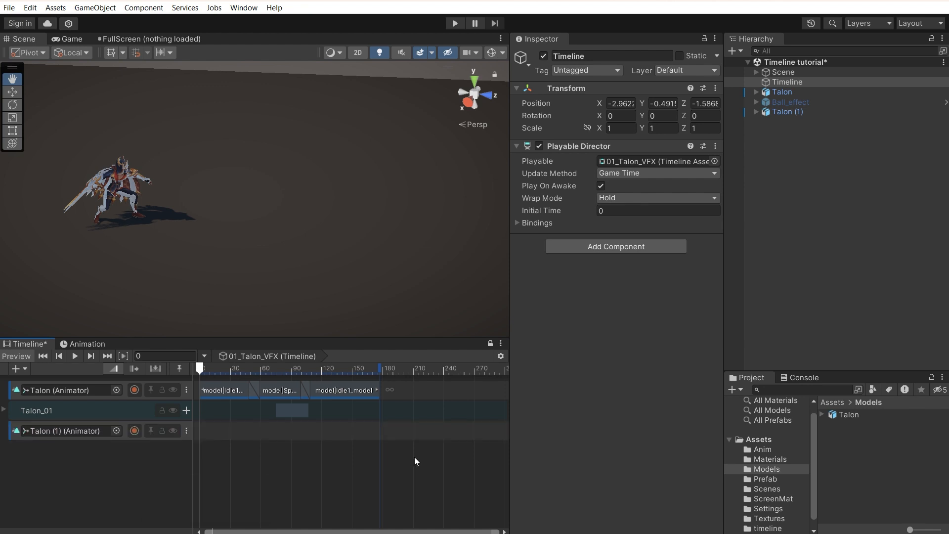
pyautogui.moveTo(787, 116); pyautogui.dragTo(290, 488)
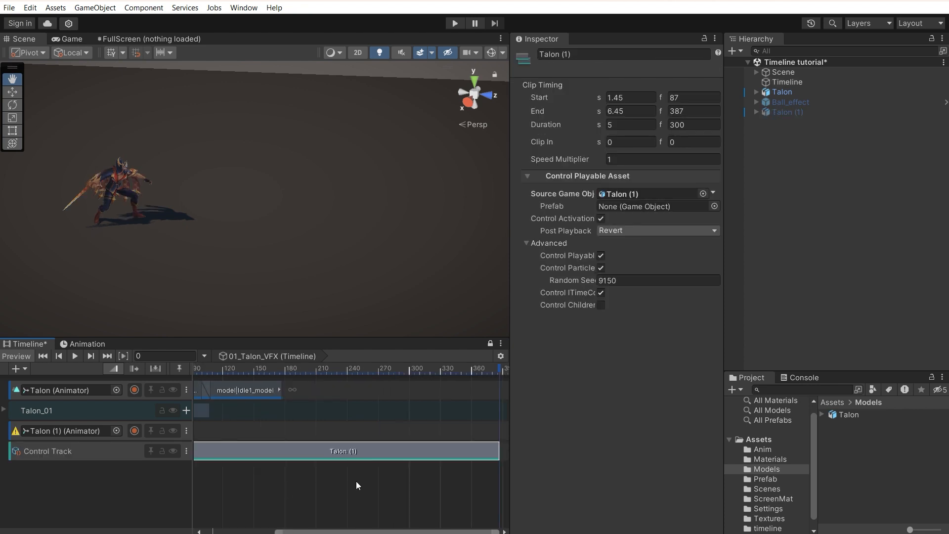
pyautogui.click(118, 452)
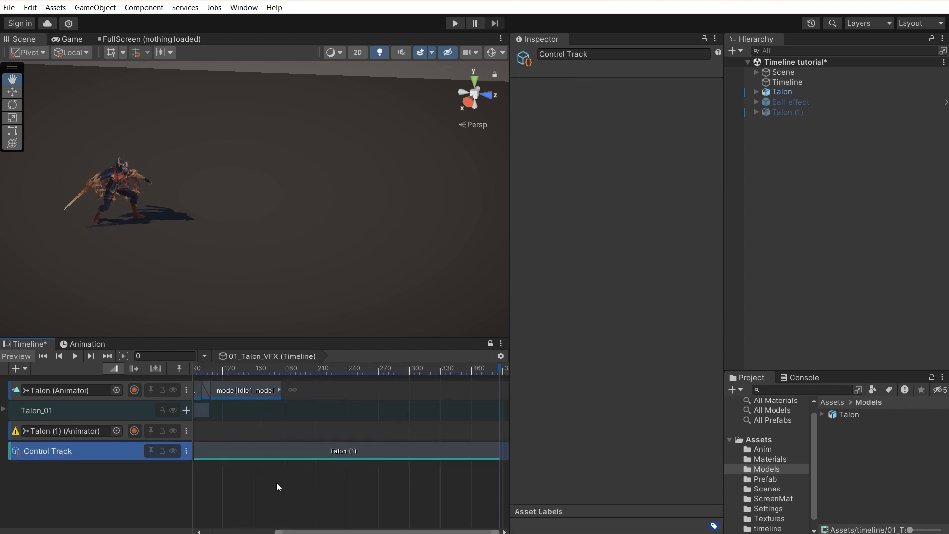
pyautogui.press('Delete')
pyautogui.click(188, 431)
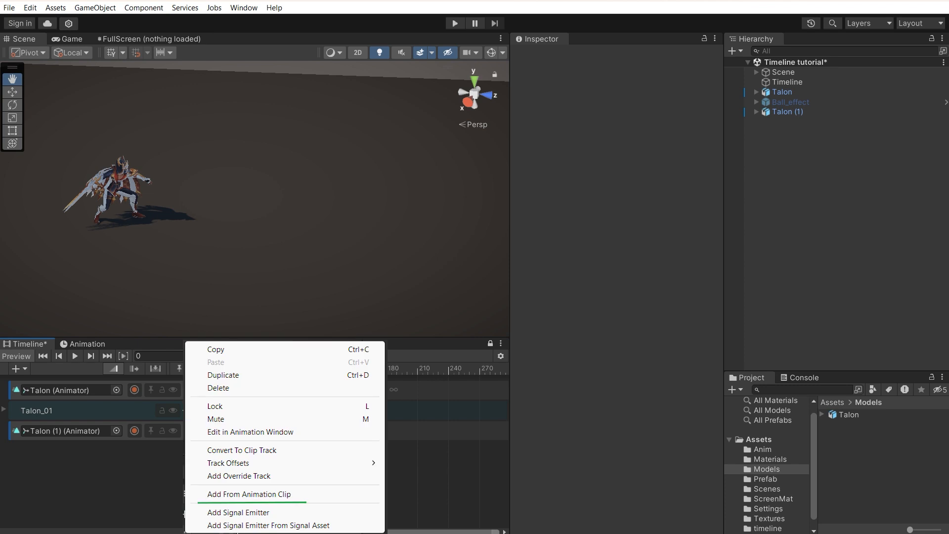
# Step: Place the model|Spell1_Leap_model clip on the Talon (1) animation track
pyautogui.click(232, 494)
pyautogui.moveTo(390, 144); pyautogui.dragTo(348, 118)
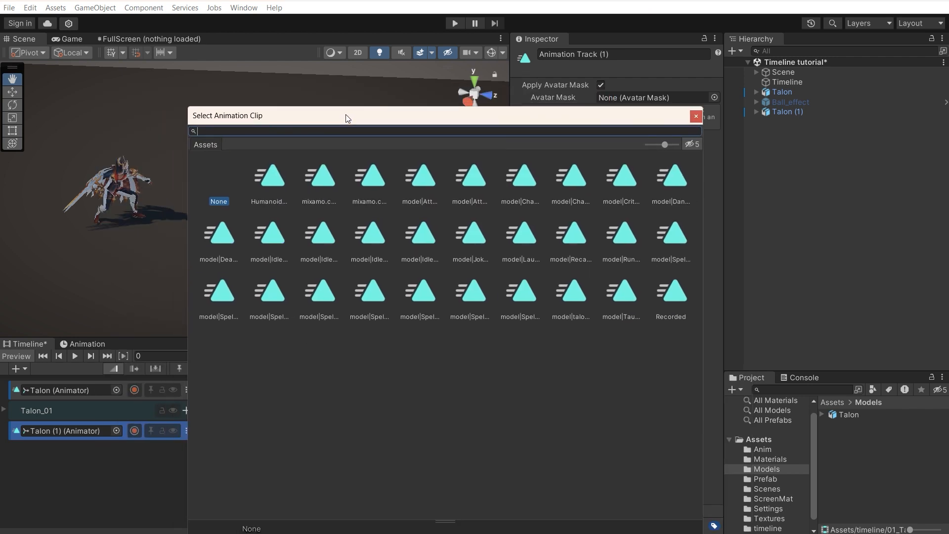
pyautogui.click(696, 117)
pyautogui.click(822, 415)
pyautogui.scroll(-3, 860, 448)
pyautogui.click(864, 450)
pyautogui.moveTo(877, 449); pyautogui.dragTo(248, 437)
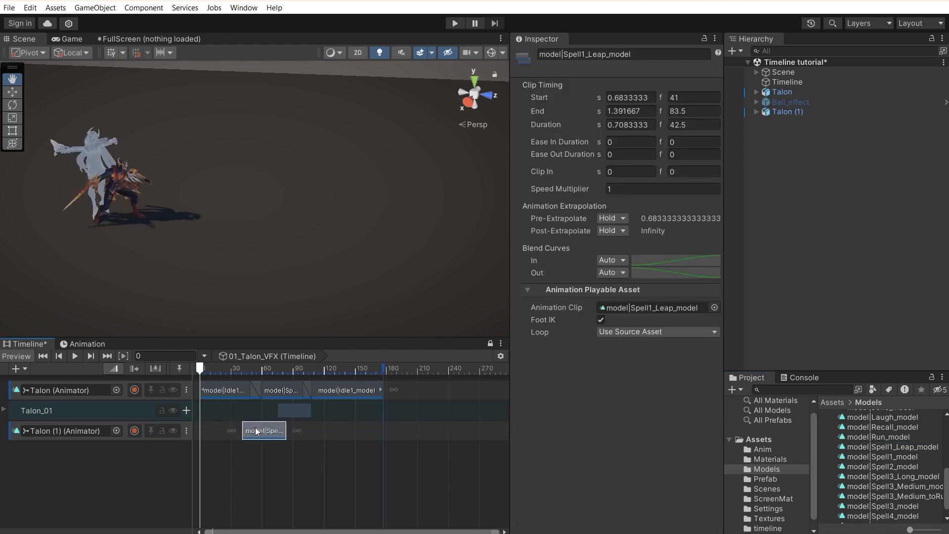
pyautogui.doubleClick(258, 431)
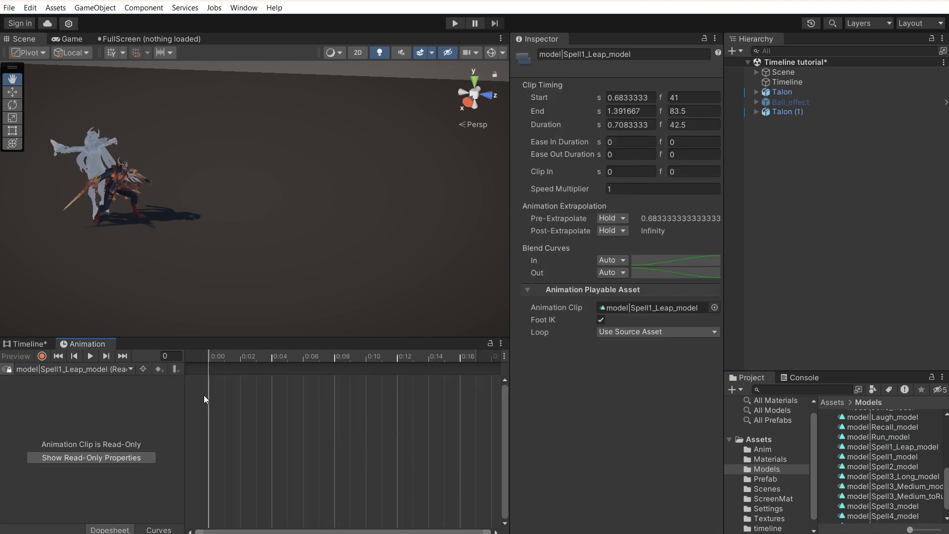
pyautogui.click(30, 344)
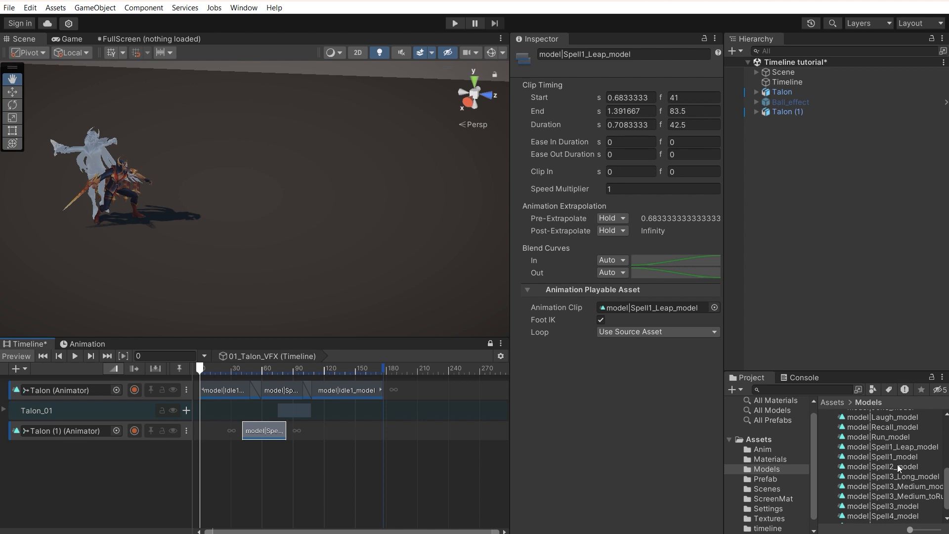
# Step: Duplicate the Spell1 leap clip, add the copy to Talon (1), and shift its 0:04–0:11 keyframes
pyautogui.click(880, 447)
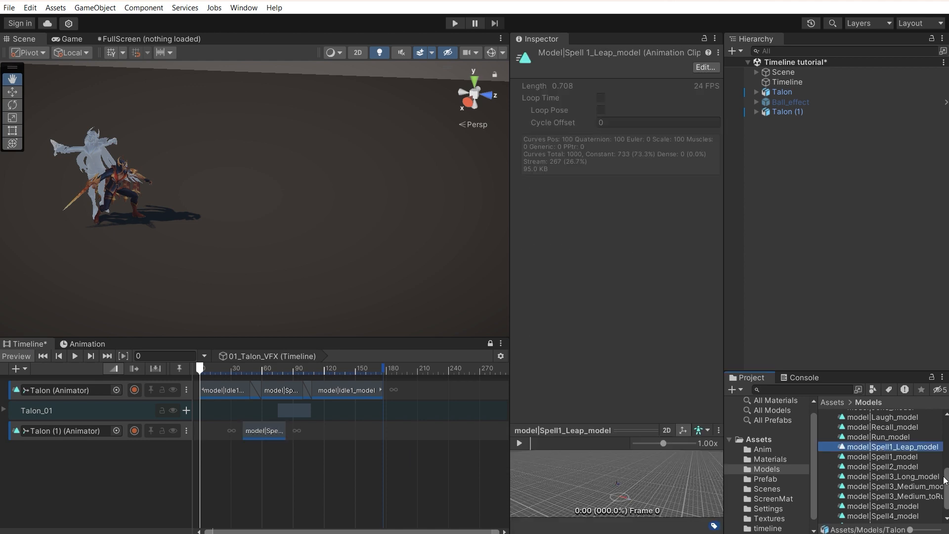
pyautogui.moveTo(947, 482); pyautogui.dragTo(883, 421)
pyautogui.click(822, 415)
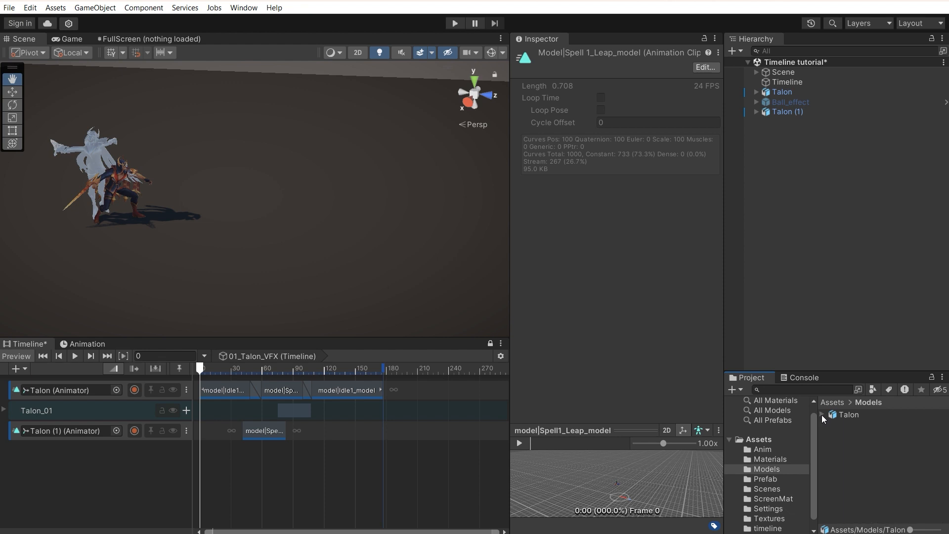
pyautogui.hotkey('ctrl', 'd')
pyautogui.moveTo(847, 414); pyautogui.dragTo(322, 431)
pyautogui.doubleClick(342, 431)
pyautogui.moveTo(265, 451); pyautogui.dragTo(389, 498)
pyautogui.moveTo(318, 465)
pyautogui.mouseDown()
pyautogui.moveTo(309, 476)
pyautogui.moveTo(322, 473)
pyautogui.mouseUp()
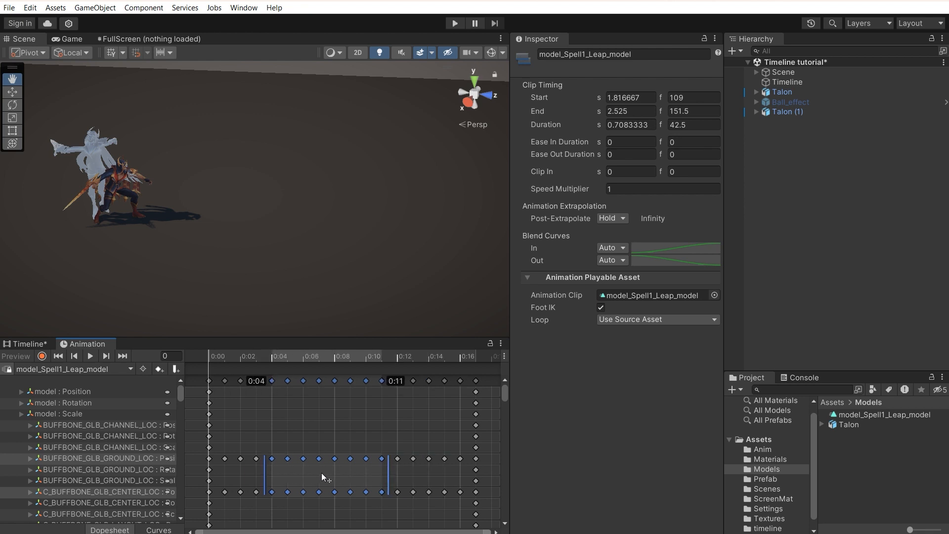
pyautogui.click(23, 343)
# Step: Remove the second leap clip from Talon (1) and delete the duplicated clip asset
pyautogui.moveTo(348, 440); pyautogui.dragTo(228, 430)
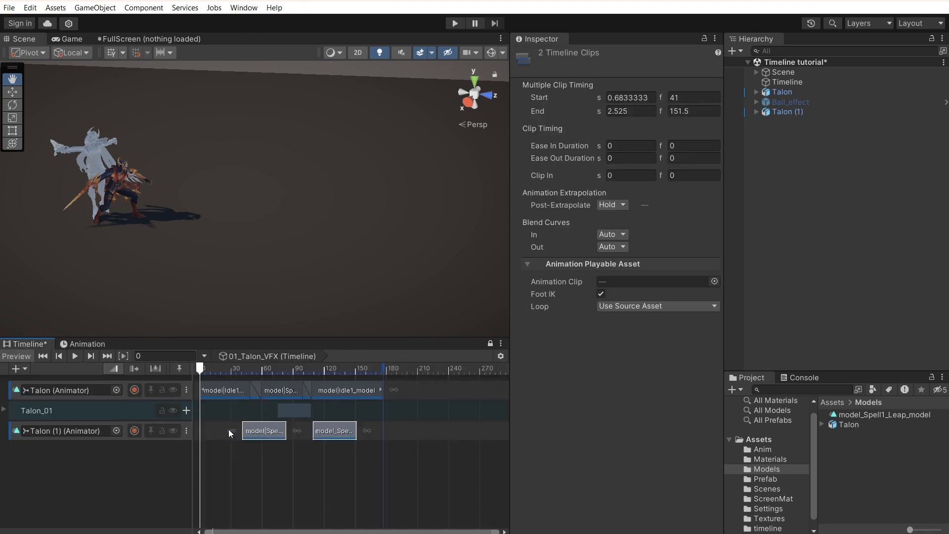
pyautogui.click(334, 431)
pyautogui.press('Delete')
pyautogui.click(857, 415)
pyautogui.press('Delete')
pyautogui.press('Return')
# Step: Add Recall_model and Spell2_model clips to Talon (1) and preview to about frame 630
pyautogui.click(822, 414)
pyautogui.moveTo(882, 469); pyautogui.dragTo(318, 429)
pyautogui.scroll(-5, 398, 459)
pyautogui.moveTo(882, 503); pyautogui.dragTo(460, 434)
pyautogui.moveTo(442, 368); pyautogui.dragTo(458, 368)
# Step: Mute the Talon_01 group and the Talon animation track, then jump near the clips' end
pyautogui.click(786, 82)
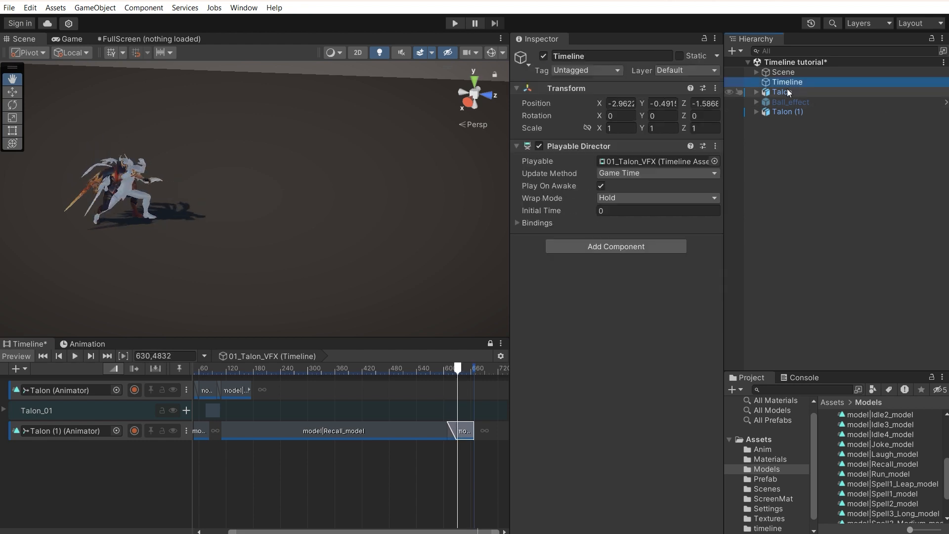
pyautogui.click(787, 92)
pyautogui.click(301, 409)
pyautogui.press('m')
pyautogui.click(327, 393)
pyautogui.press('m')
pyautogui.click(439, 372)
# Step: Scrub back to about frame 174, then replay the ending of the animation
pyautogui.moveTo(439, 372); pyautogui.dragTo(206, 390)
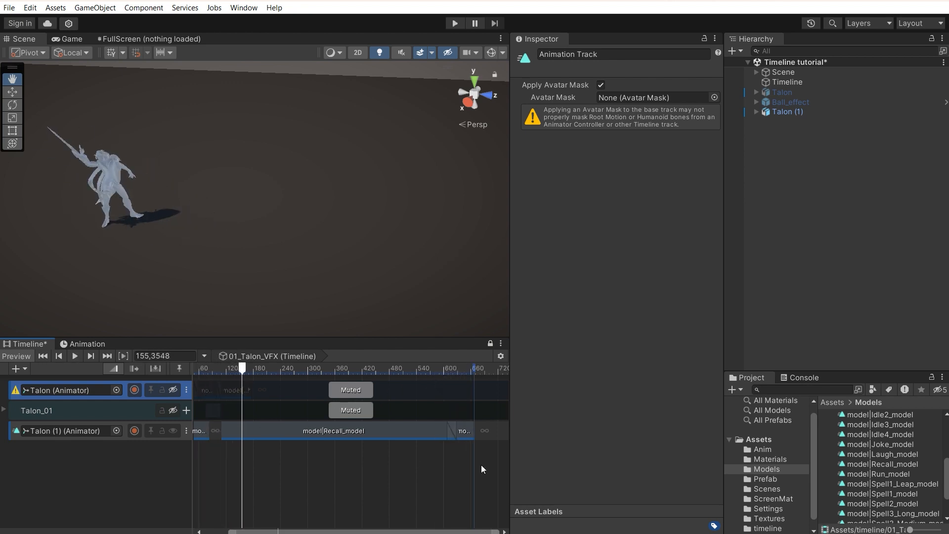
pyautogui.click(461, 372)
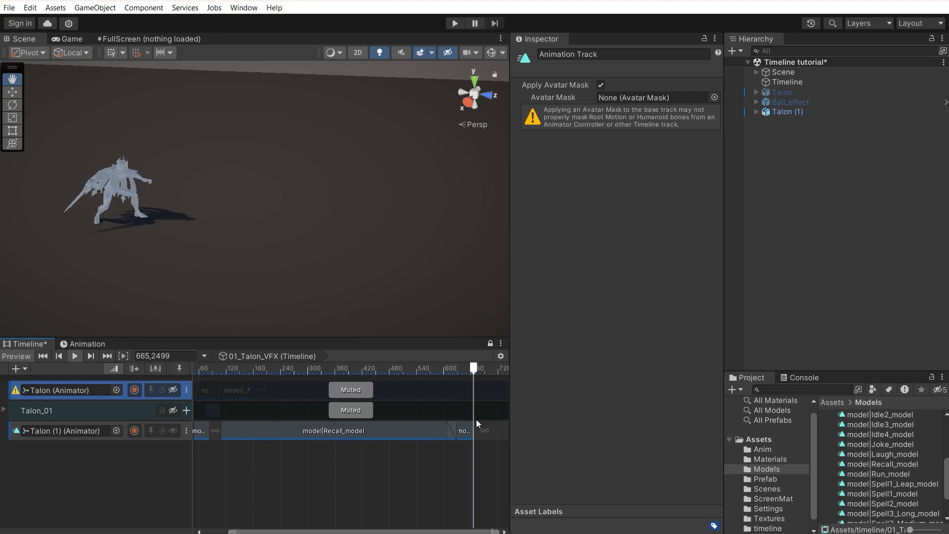
pyautogui.click(462, 375)
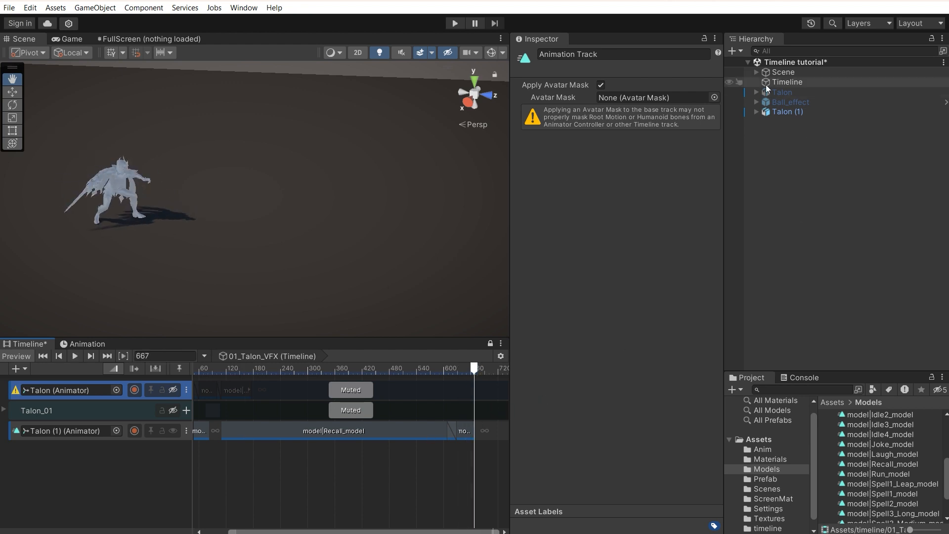
# Step: Set the Playable Director's Wrap Mode to Loop and verify the loop near the end
pyautogui.click(780, 84)
pyautogui.click(633, 201)
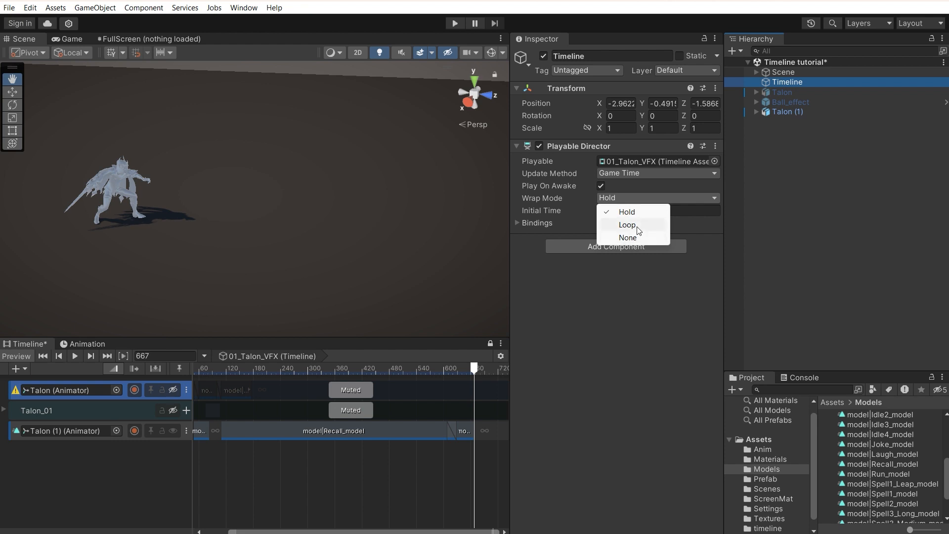
pyautogui.click(627, 224)
pyautogui.click(453, 372)
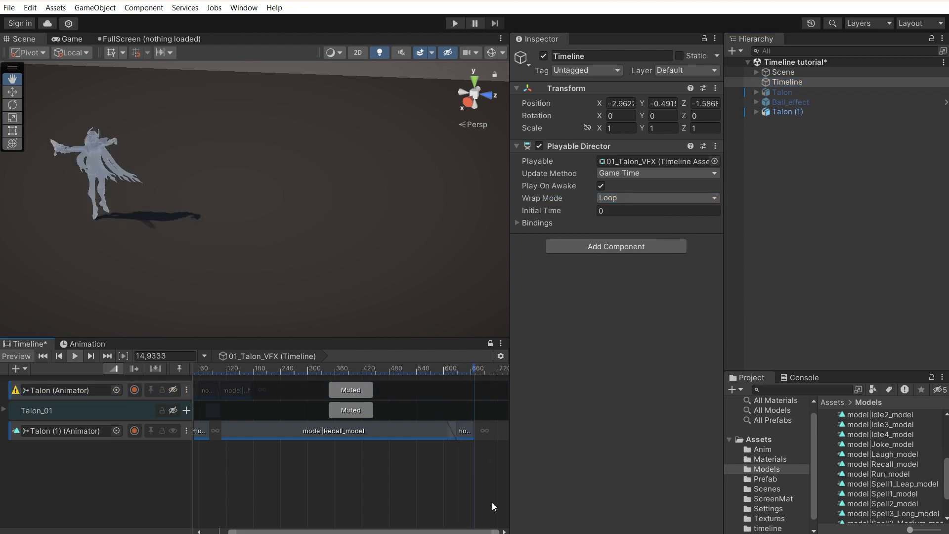
pyautogui.scroll(-2, 465, 443)
pyautogui.click(439, 373)
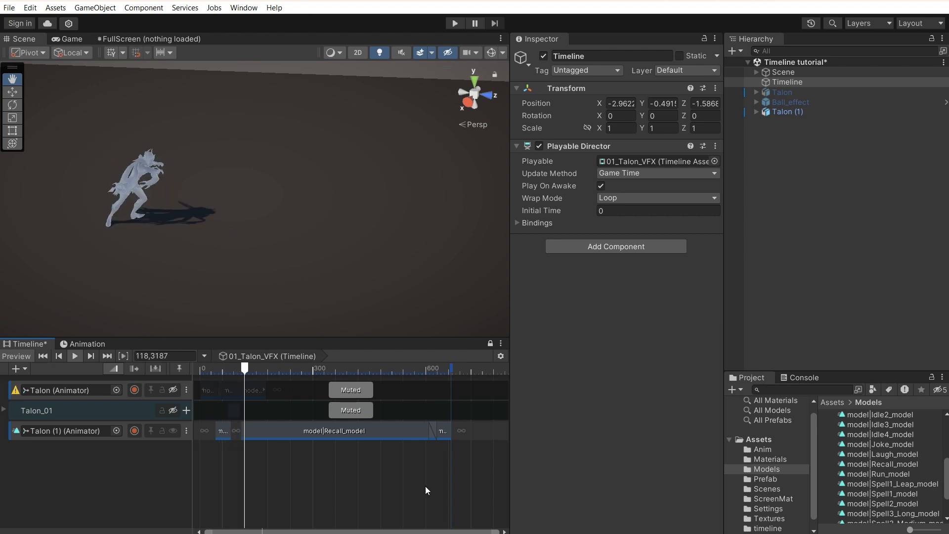
pyautogui.click(449, 470)
pyautogui.click(473, 434)
# Step: Delete the Talon (1) track, unmute the Talon animation track, and open the Prefab folder
pyautogui.press('Delete')
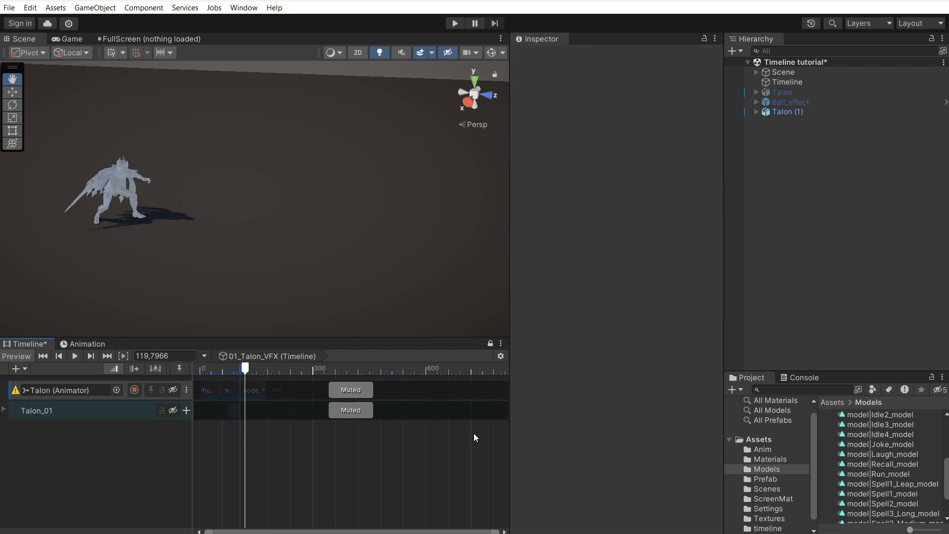
pyautogui.click(387, 387)
pyautogui.press('m')
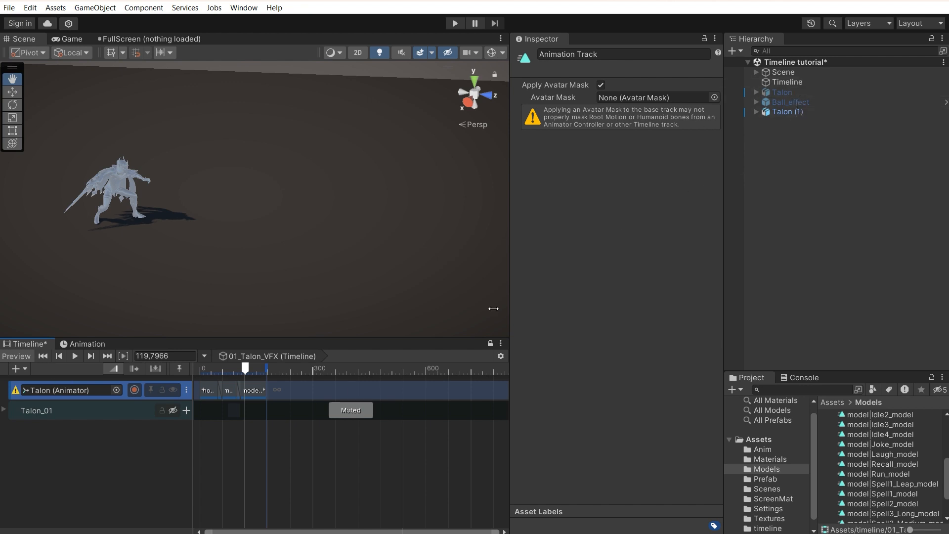
pyautogui.click(87, 467)
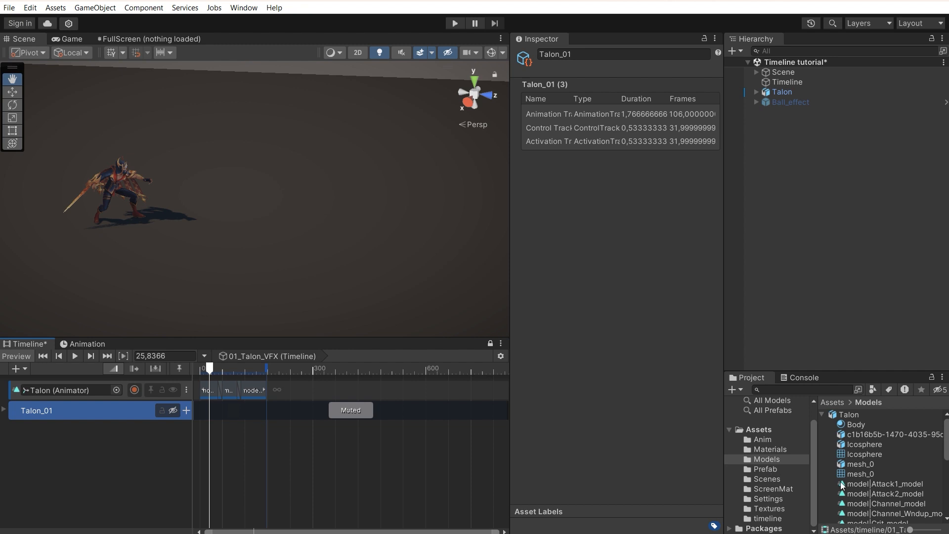
pyautogui.click(788, 471)
# Step: Add Ball_effect V2 to the scene with a Control Track clip starting at frame 25.84
pyautogui.moveTo(862, 419); pyautogui.dragTo(824, 330)
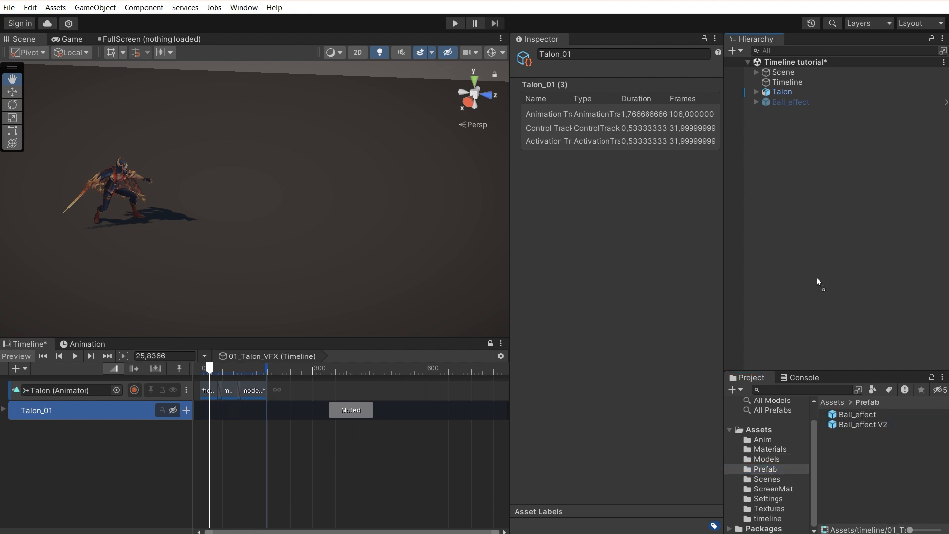
pyautogui.moveTo(815, 189); pyautogui.dragTo(815, 189)
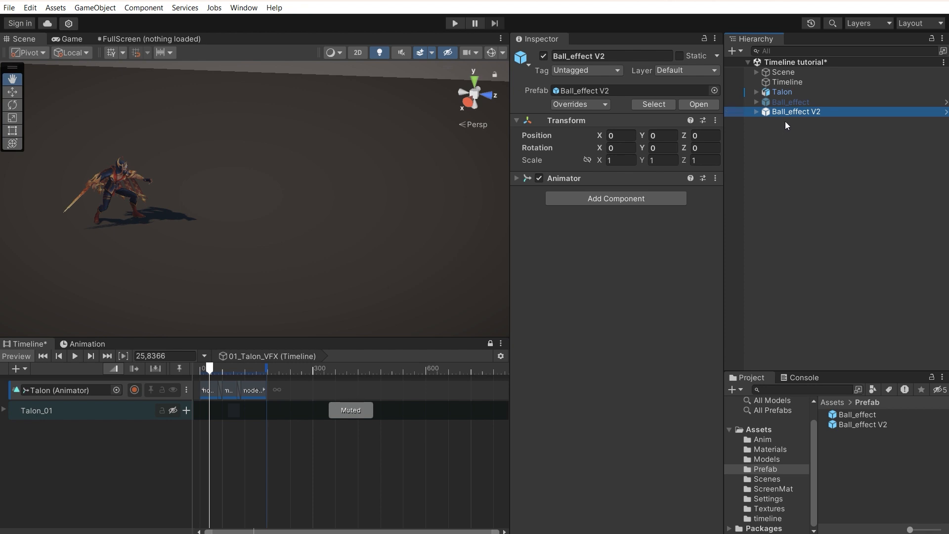
pyautogui.moveTo(788, 111); pyautogui.dragTo(245, 460)
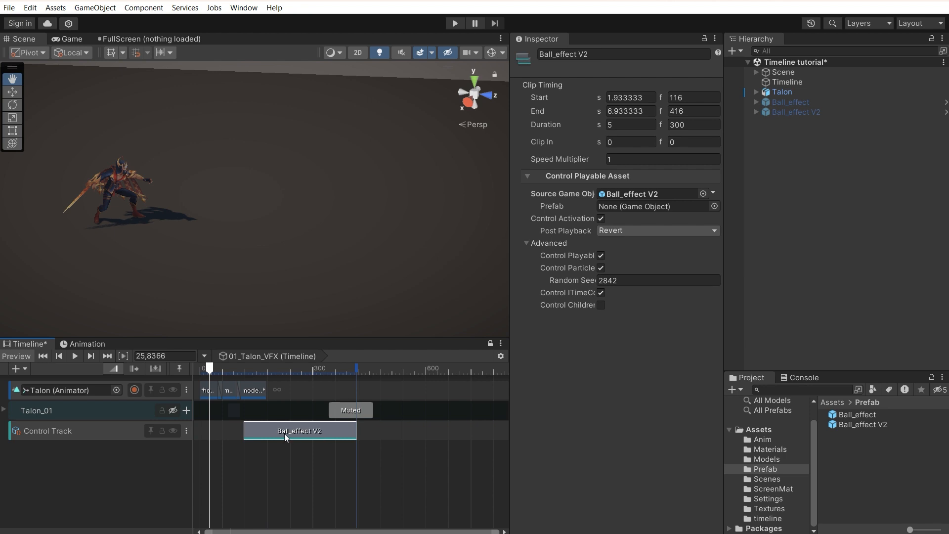
pyautogui.moveTo(266, 433); pyautogui.dragTo(245, 435)
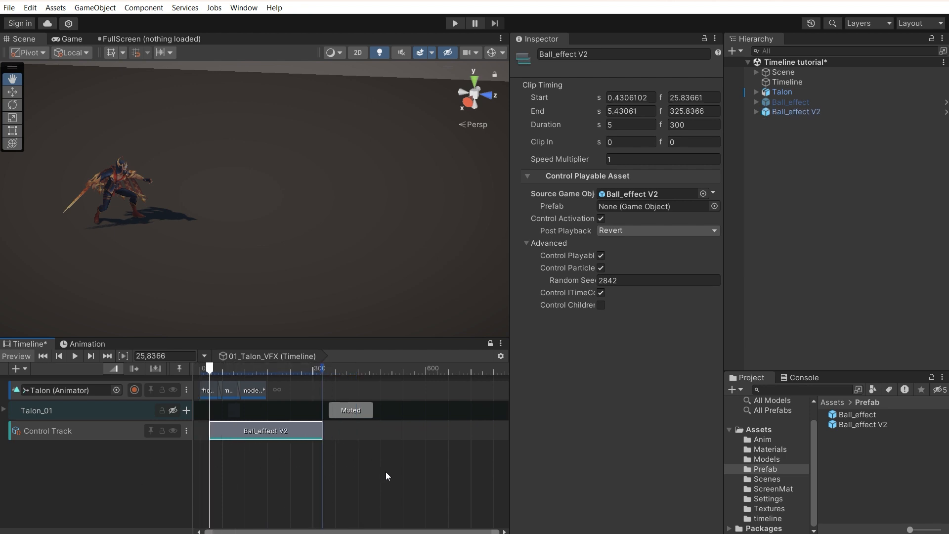
pyautogui.moveTo(211, 367); pyautogui.dragTo(255, 374)
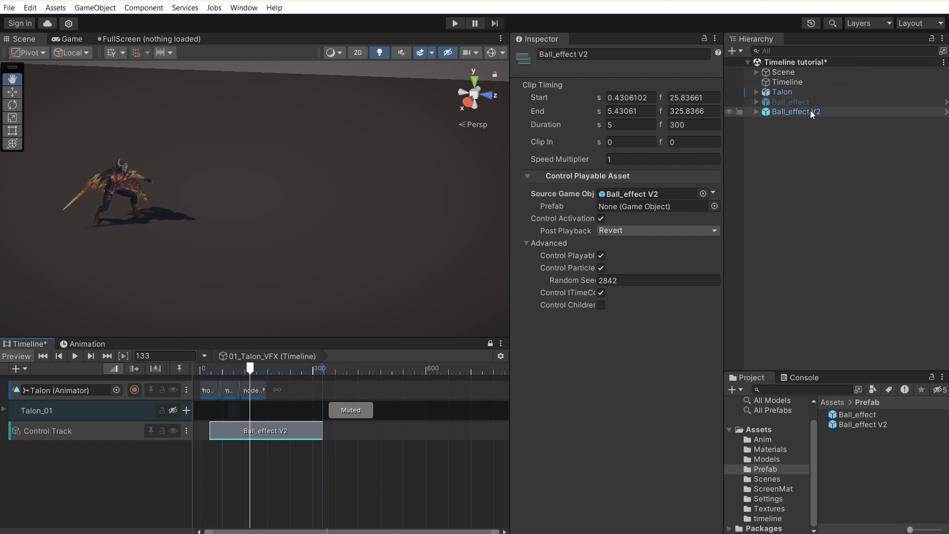
# Step: Inspect Ball_effect V2's particles and Main part child objects, then reselect the parent
pyautogui.click(812, 113)
pyautogui.click(757, 111)
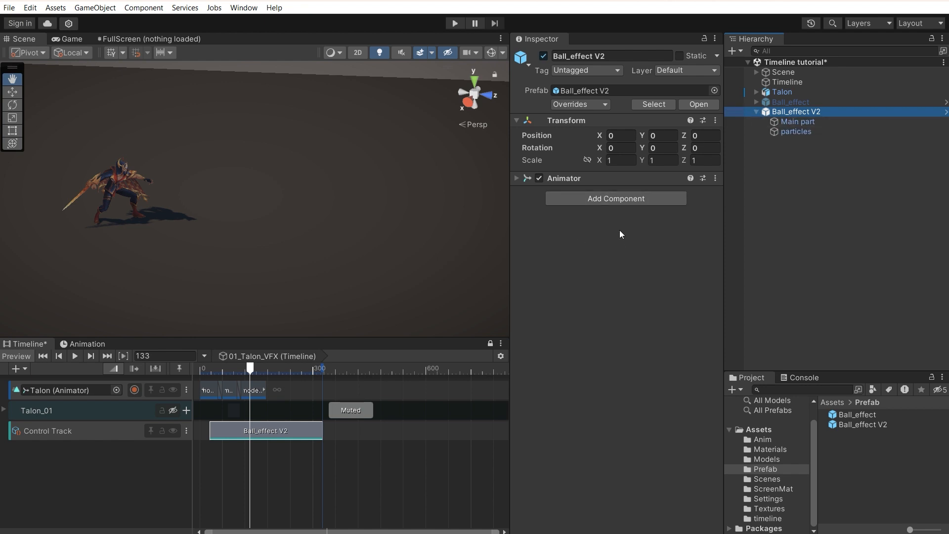
pyautogui.click(790, 132)
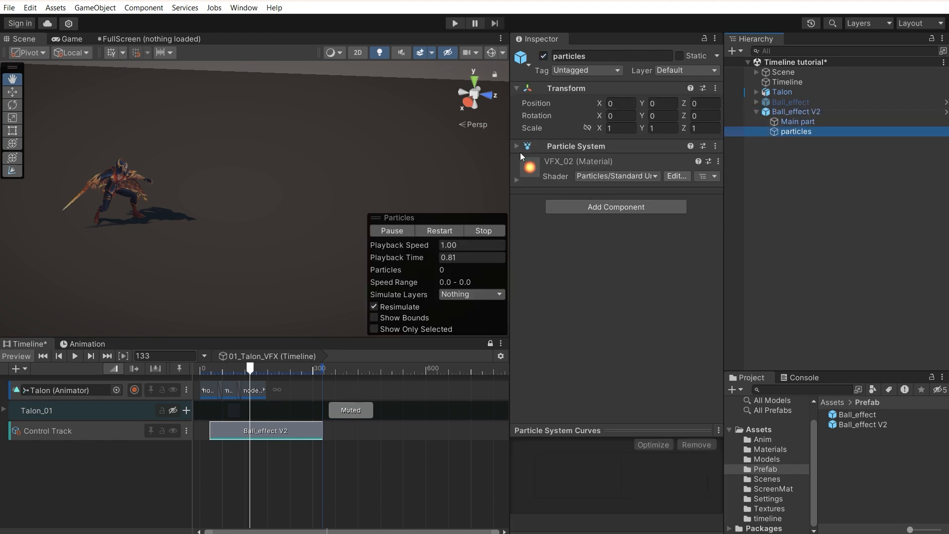
pyautogui.click(803, 122)
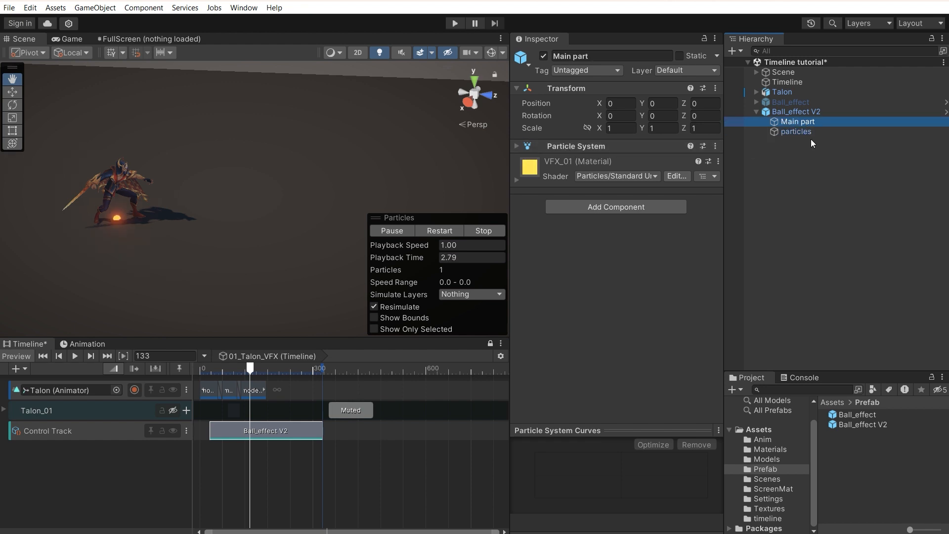
pyautogui.click(821, 112)
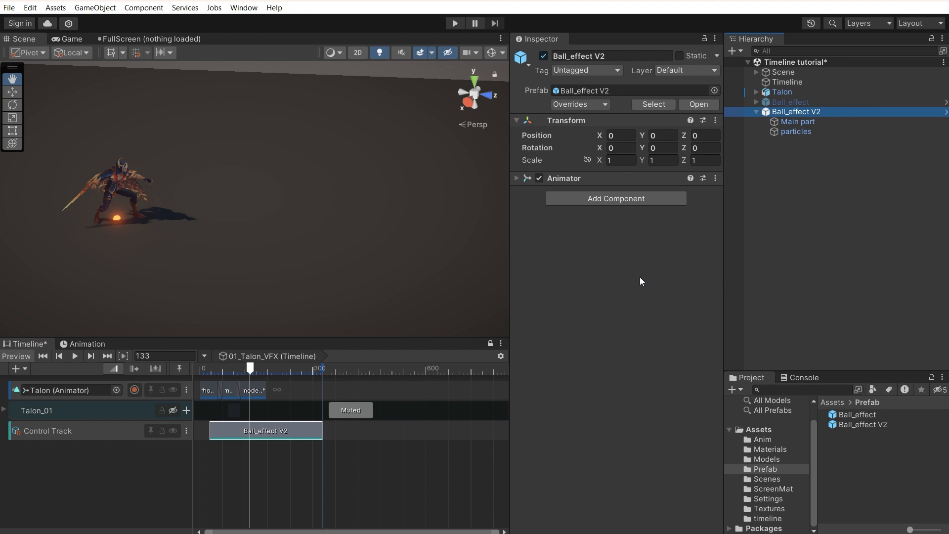
# Step: Add a Particle System to Ball_effect V2 with Emission and Shape turned off
pyautogui.click(630, 199)
pyautogui.write('par')
pyautogui.click(586, 253)
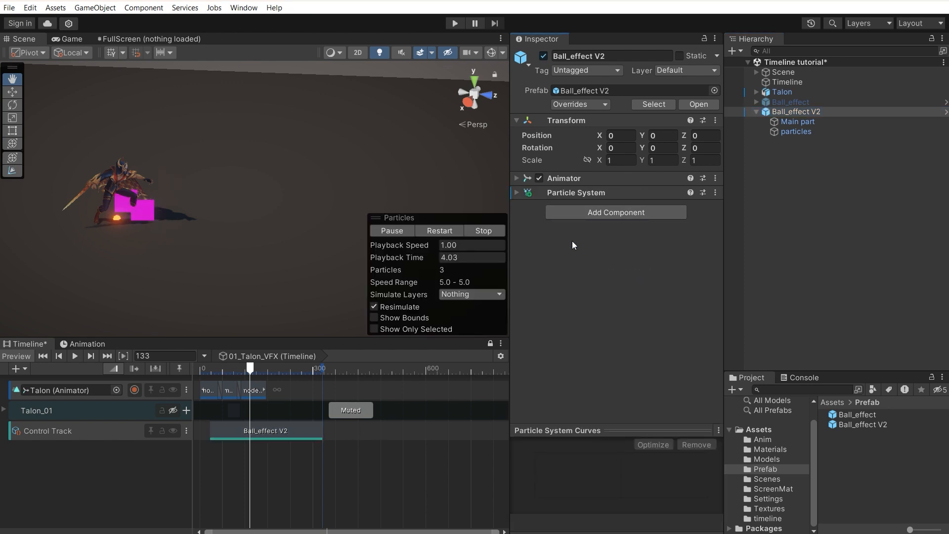
pyautogui.click(517, 193)
pyautogui.scroll(-6, 530, 277)
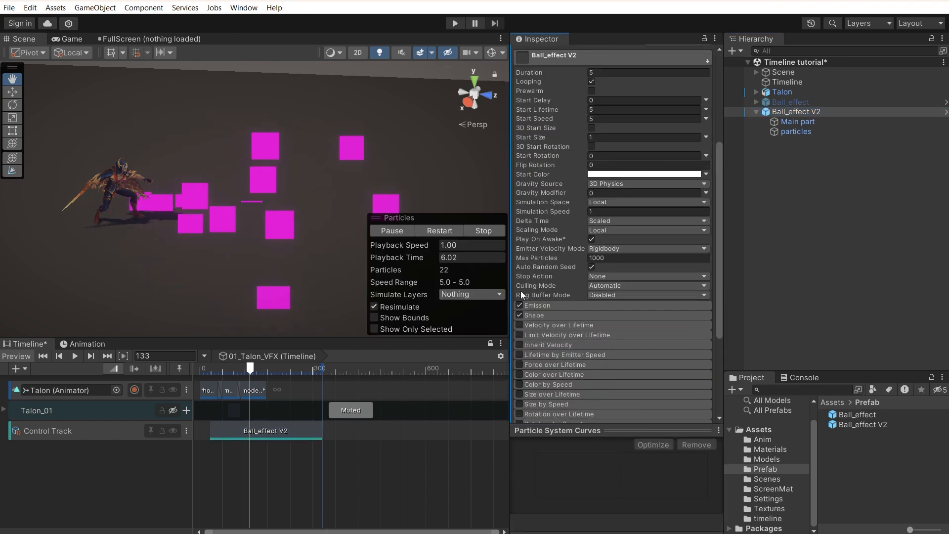
pyautogui.click(520, 305)
pyautogui.click(520, 315)
pyautogui.scroll(-3, 549, 302)
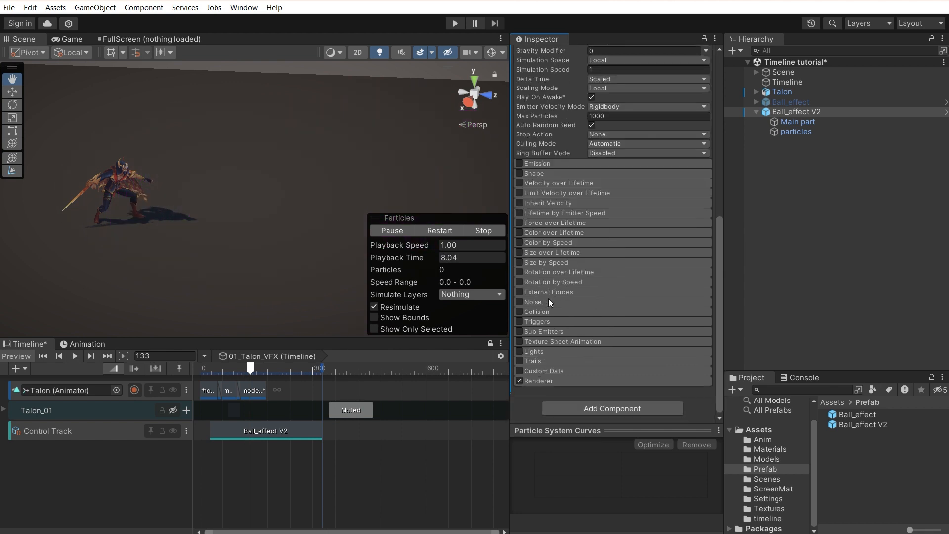
pyautogui.scroll(5, 534, 208)
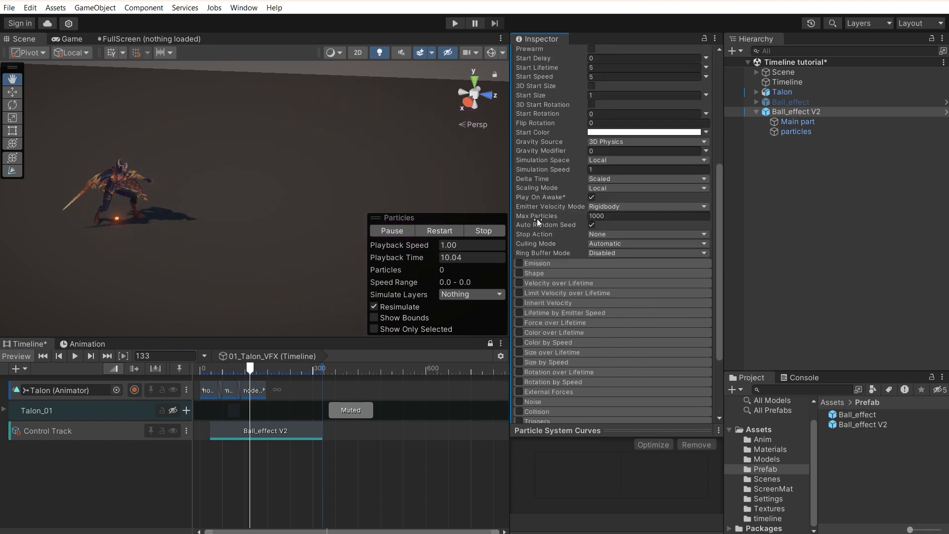
pyautogui.click(608, 84)
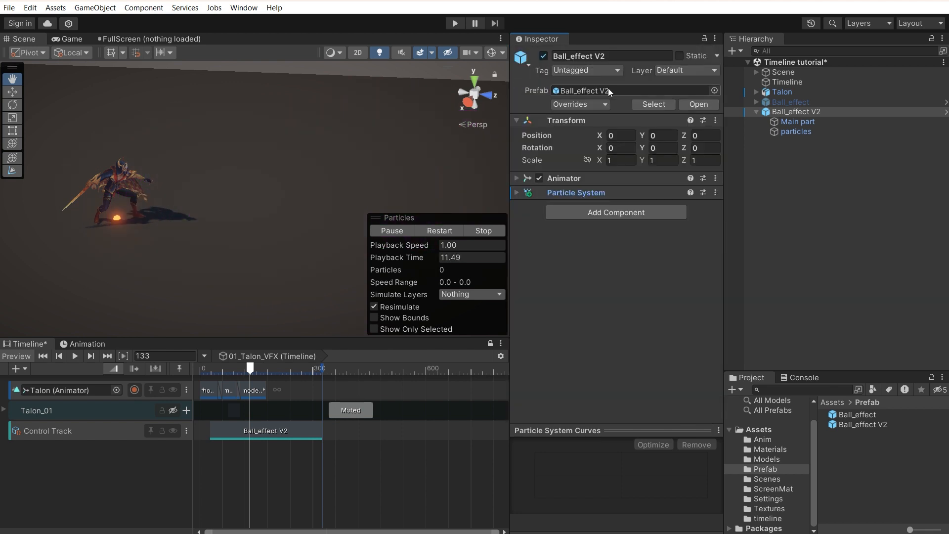
# Step: Apply All of Ball_effect V2's overrides to its prefab and jump to an early frame
pyautogui.click(584, 104)
pyautogui.click(667, 182)
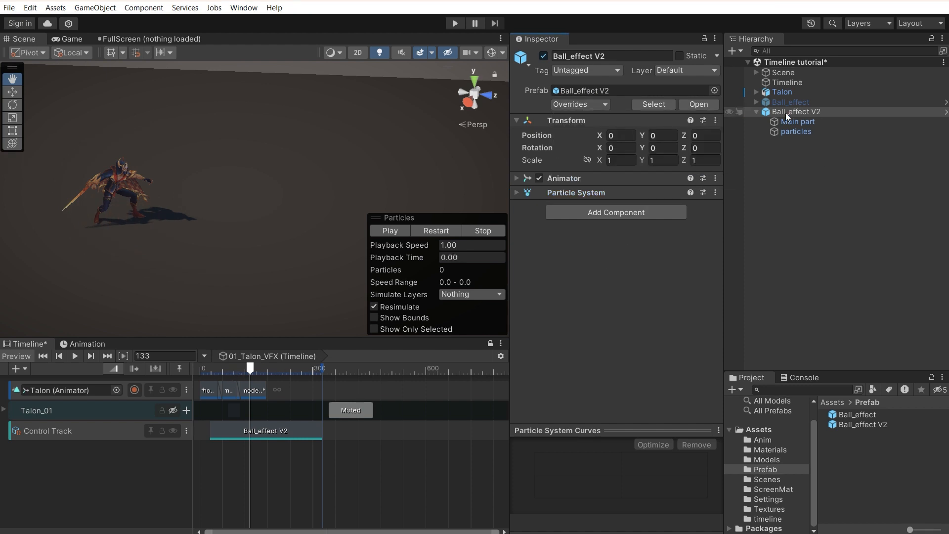
pyautogui.click(203, 371)
# Step: At frame 151, use the Move tool to push the fireball up and forward along Z
pyautogui.moveTo(203, 372); pyautogui.dragTo(257, 374)
pyautogui.click(12, 92)
pyautogui.moveTo(112, 175); pyautogui.dragTo(105, 123)
pyautogui.moveTo(156, 174); pyautogui.dragTo(297, 195)
pyautogui.click(449, 231)
pyautogui.moveTo(200, 172); pyautogui.dragTo(455, 188)
pyautogui.moveTo(448, 186); pyautogui.dragTo(301, 177)
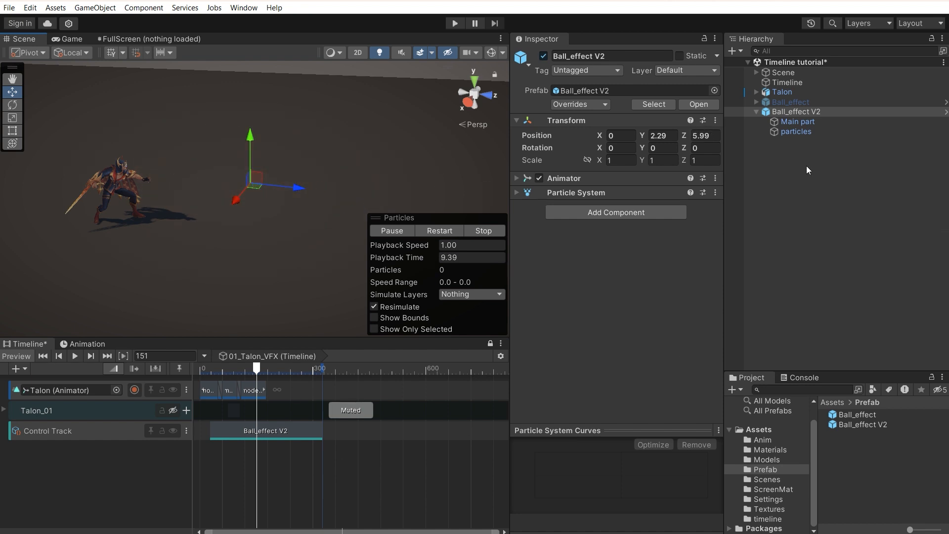
# Step: Pull the fireball back to Talon's hand, at Y 2.07 and Z 2.27, near frame 61
pyautogui.moveTo(207, 367); pyautogui.dragTo(224, 368)
pyautogui.moveTo(302, 187); pyautogui.dragTo(210, 188)
pyautogui.moveTo(213, 369); pyautogui.dragTo(222, 370)
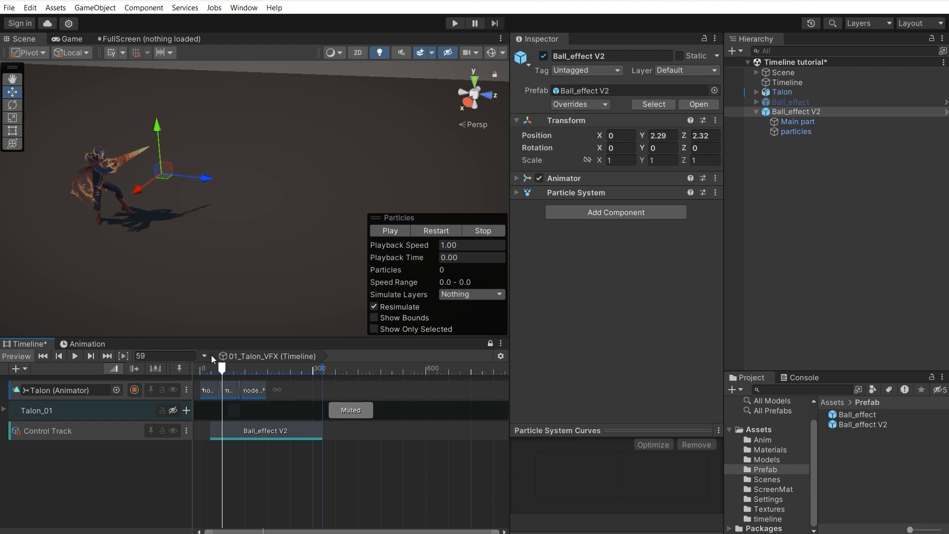
pyautogui.moveTo(209, 178); pyautogui.dragTo(203, 173)
pyautogui.moveTo(156, 127); pyautogui.dragTo(155, 132)
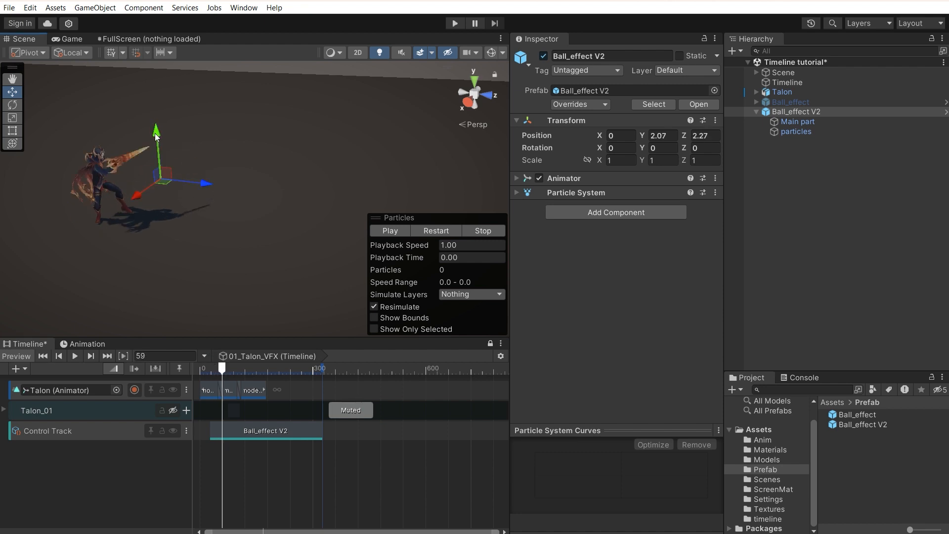
pyautogui.moveTo(210, 370); pyautogui.dragTo(223, 371)
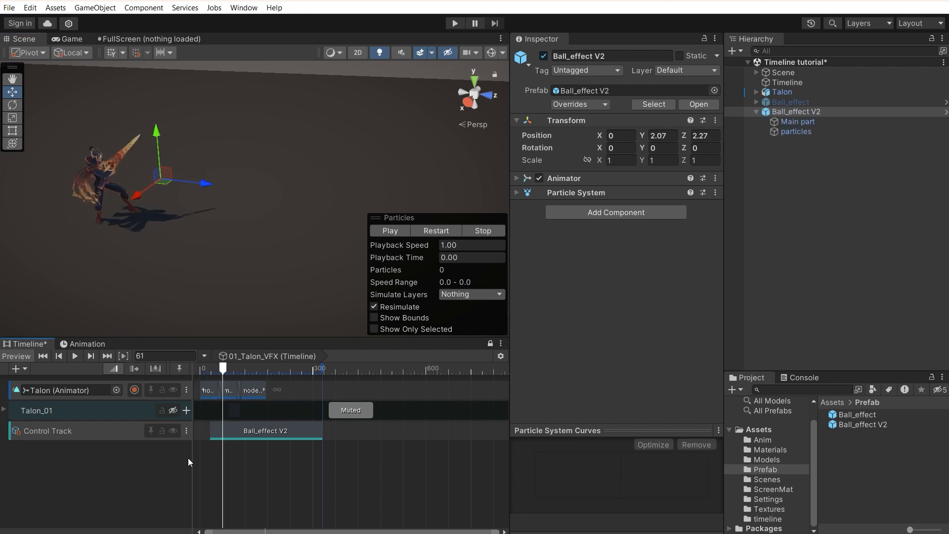
pyautogui.click(87, 434)
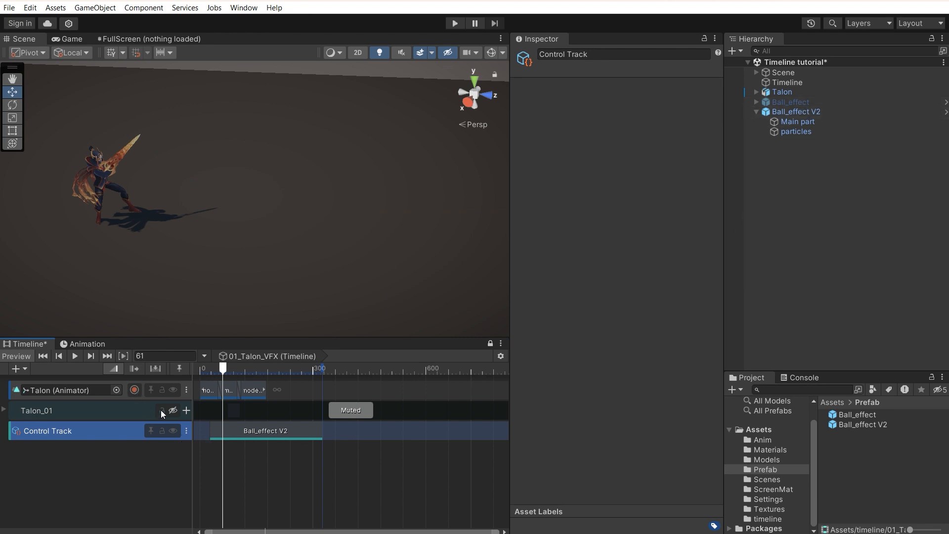
# Step: Add an Animation Track for Ball_effect V2 to the Timeline
pyautogui.moveTo(791, 113); pyautogui.dragTo(143, 458)
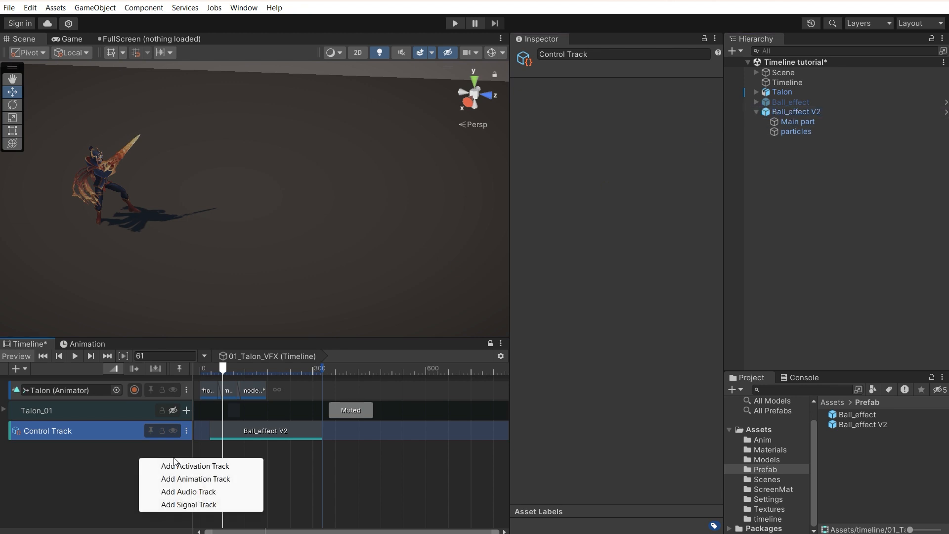
pyautogui.click(201, 478)
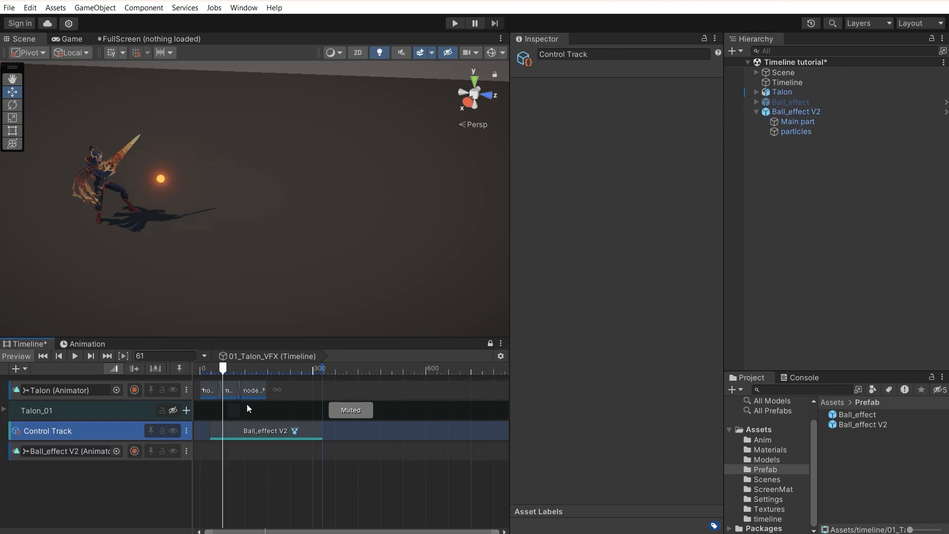
pyautogui.moveTo(220, 372); pyautogui.dragTo(231, 370)
# Step: Record the fireball's position keys, flying it from Z 2.32 to Z 15.83 by frame 146
pyautogui.click(136, 454)
pyautogui.click(793, 110)
pyautogui.moveTo(209, 182); pyautogui.dragTo(210, 182)
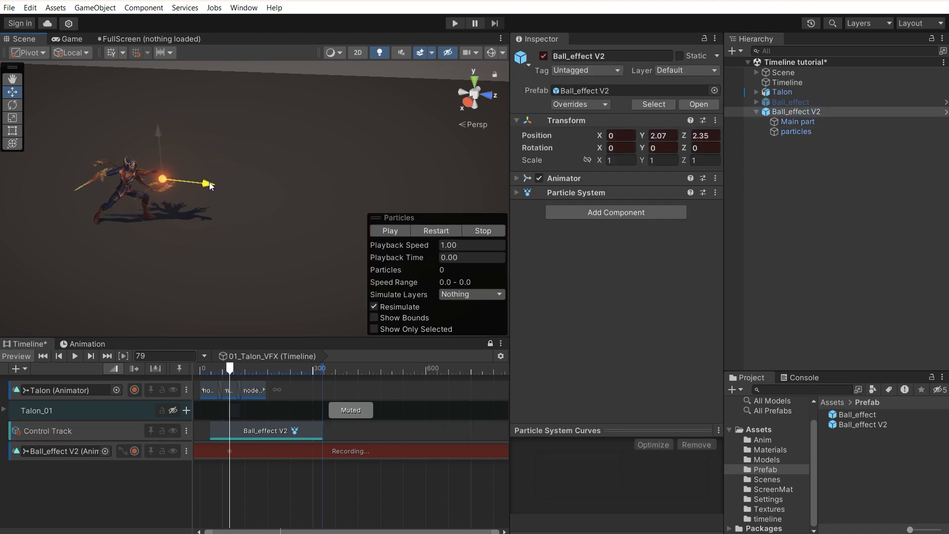
pyautogui.moveTo(230, 368); pyautogui.dragTo(255, 368)
pyautogui.moveTo(208, 185); pyautogui.dragTo(606, 239)
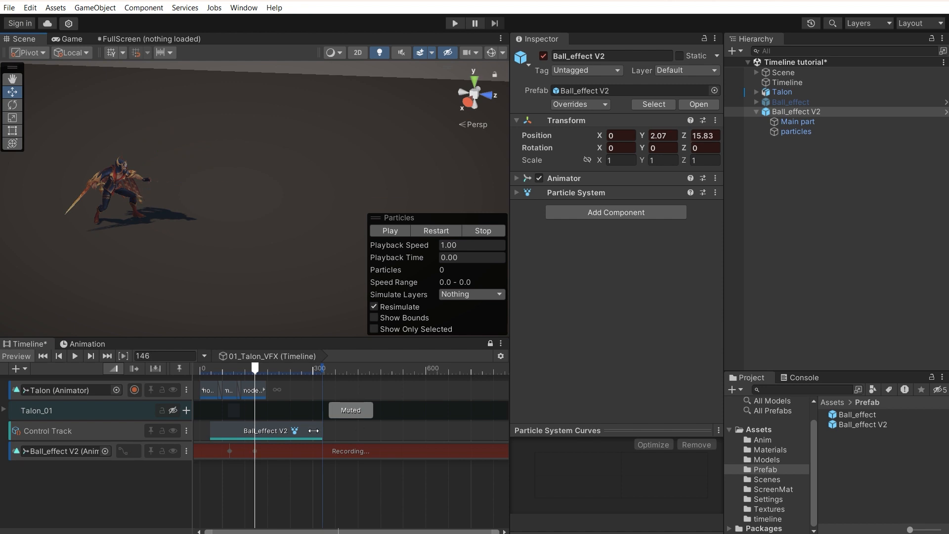
pyautogui.moveTo(234, 370); pyautogui.dragTo(223, 370)
# Step: Preview the fireball and trim the Ball_effect V2 control clip so it starts later
pyautogui.click(137, 456)
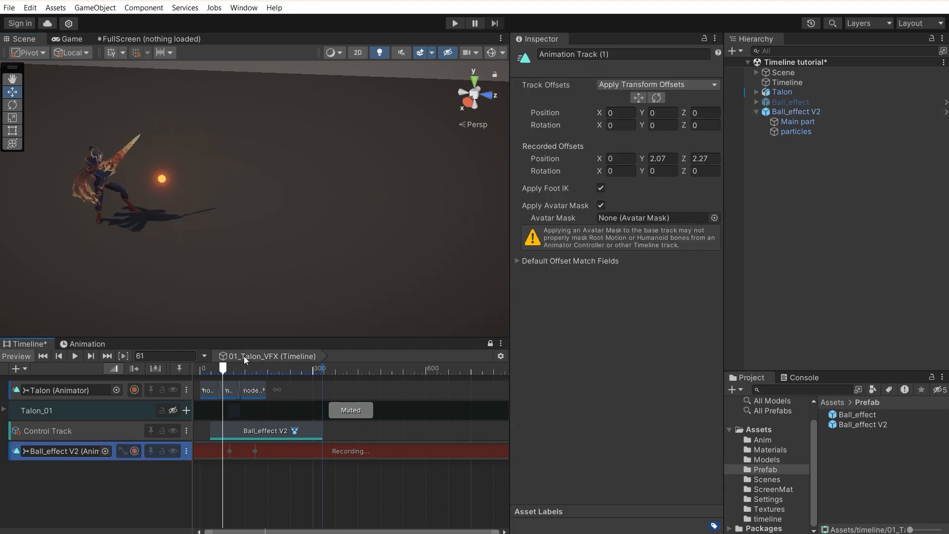
pyautogui.click(206, 370)
pyautogui.press('space')
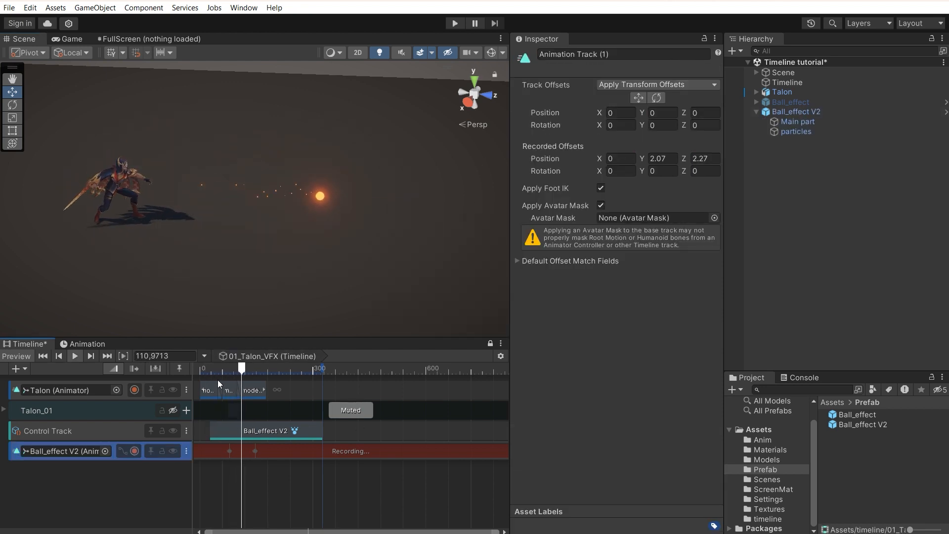
pyautogui.moveTo(212, 431); pyautogui.dragTo(233, 431)
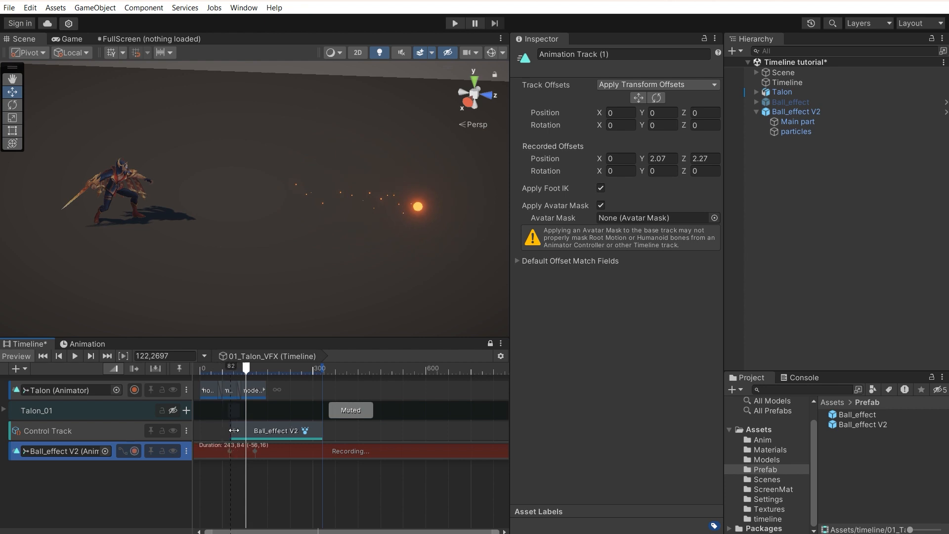
pyautogui.click(228, 368)
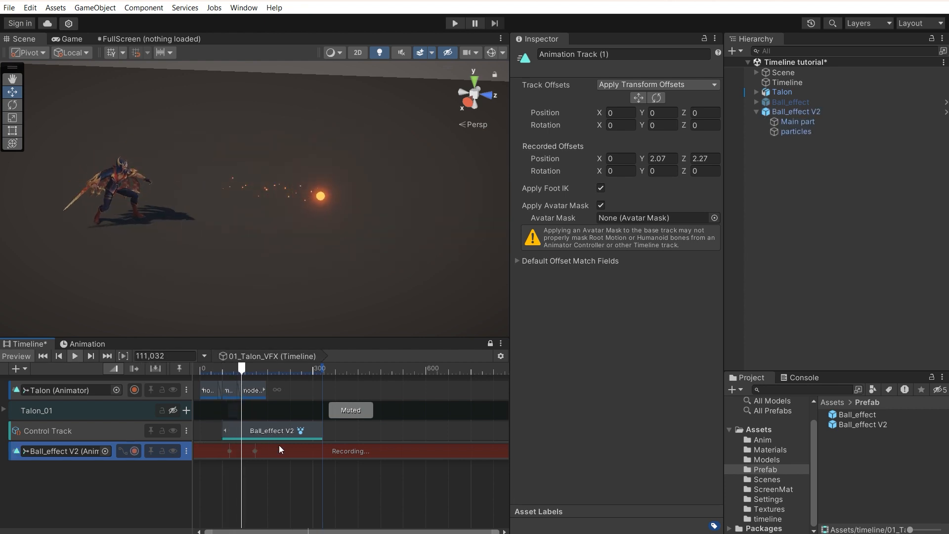
# Step: Turn off recording on the fireball track and replay the flight from frame 65
pyautogui.click(134, 452)
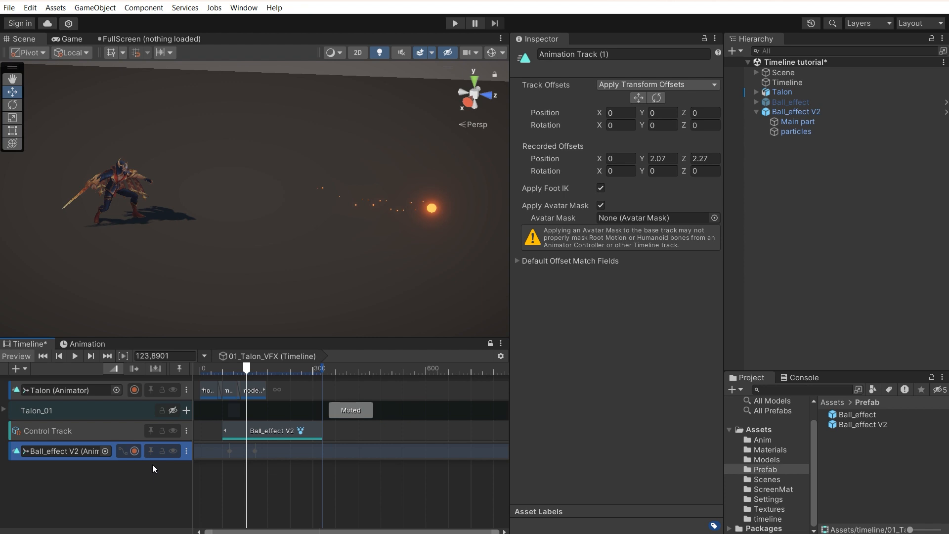
pyautogui.click(207, 484)
pyautogui.click(224, 369)
pyautogui.press('space')
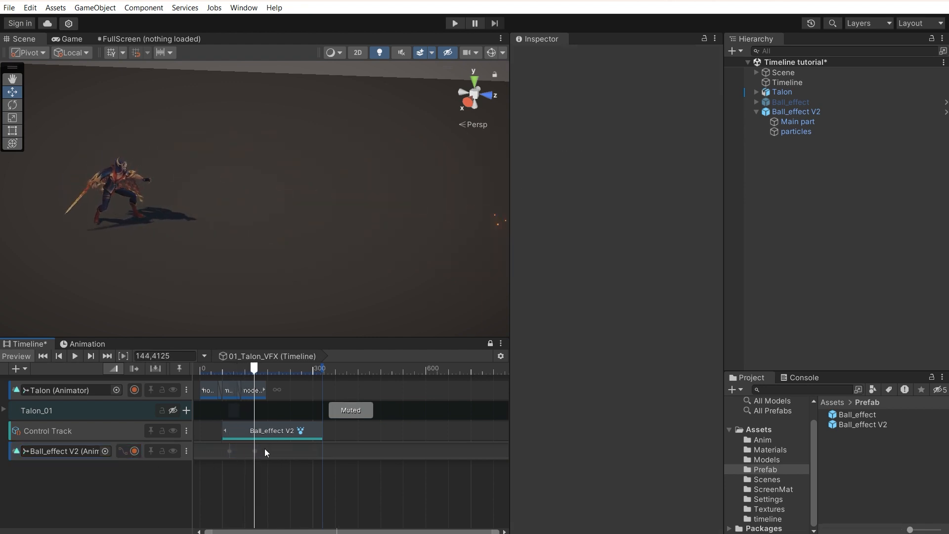
pyautogui.doubleClick(265, 450)
# Step: Move the fireball's position keys earlier, shifting both about six frames left
pyautogui.moveTo(474, 391); pyautogui.dragTo(324, 399)
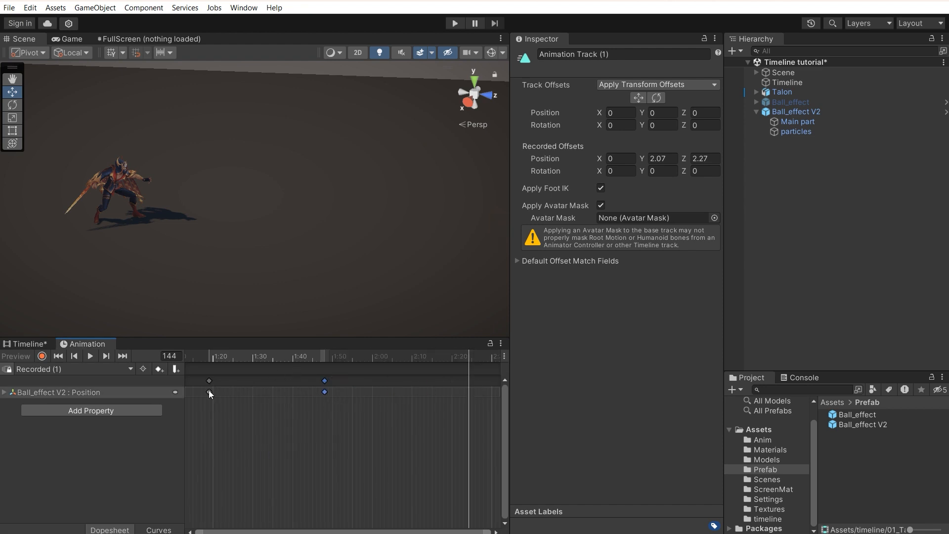
pyautogui.moveTo(198, 391); pyautogui.dragTo(342, 391)
pyautogui.moveTo(265, 389); pyautogui.dragTo(242, 388)
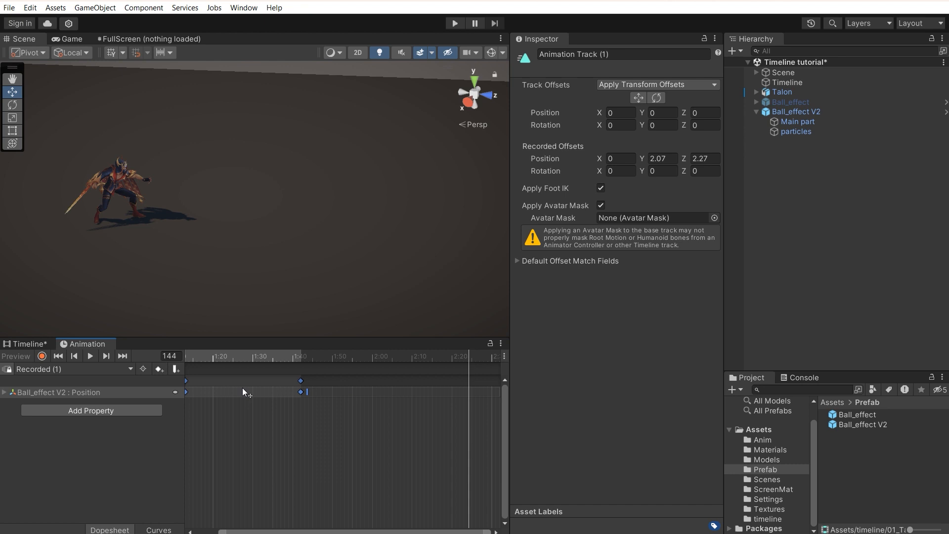
# Step: Back in the Timeline, show the fireball's Position curves and select their keys
pyautogui.click(36, 347)
pyautogui.click(122, 451)
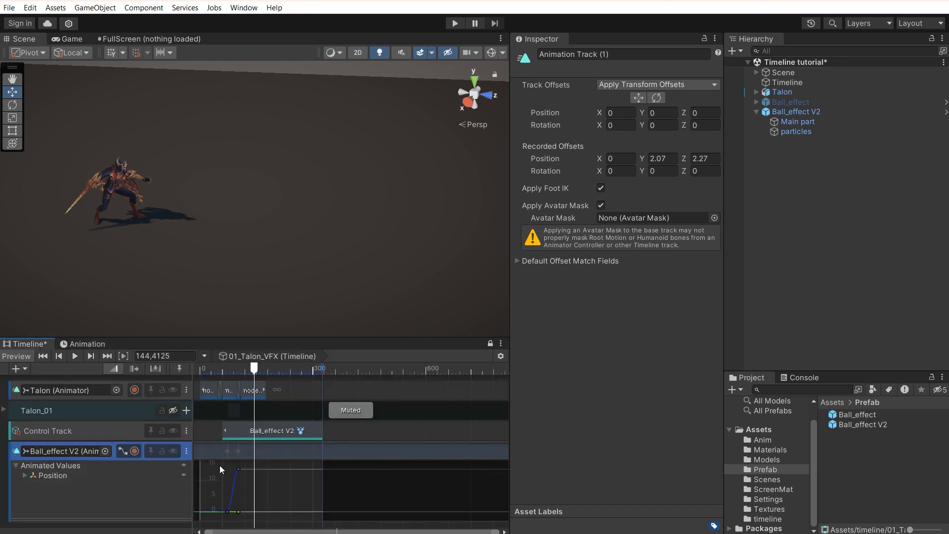
pyautogui.moveTo(220, 470); pyautogui.dragTo(259, 509)
# Step: Shift the Position curve keys later and compare the ball's flight against Talon's throw
pyautogui.press('f')
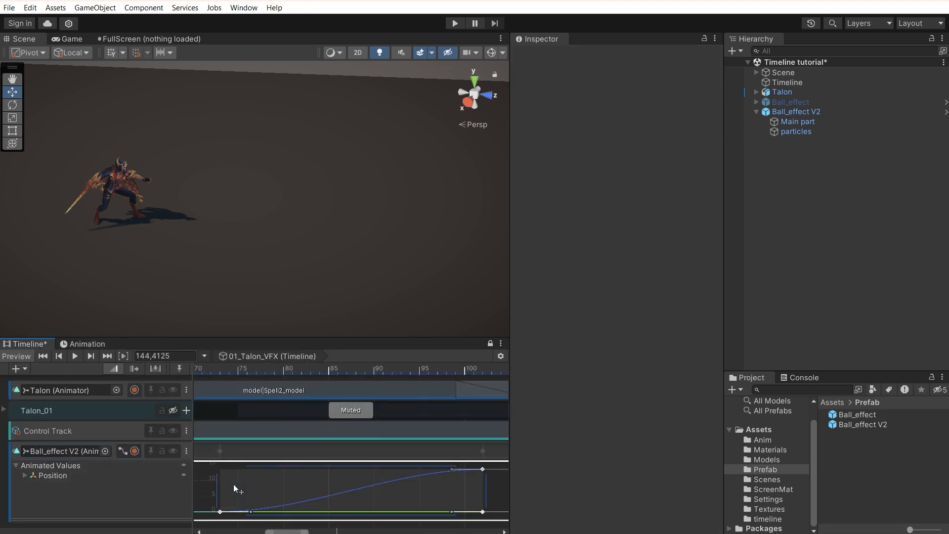
pyautogui.moveTo(377, 497); pyautogui.dragTo(405, 495)
pyautogui.click(198, 372)
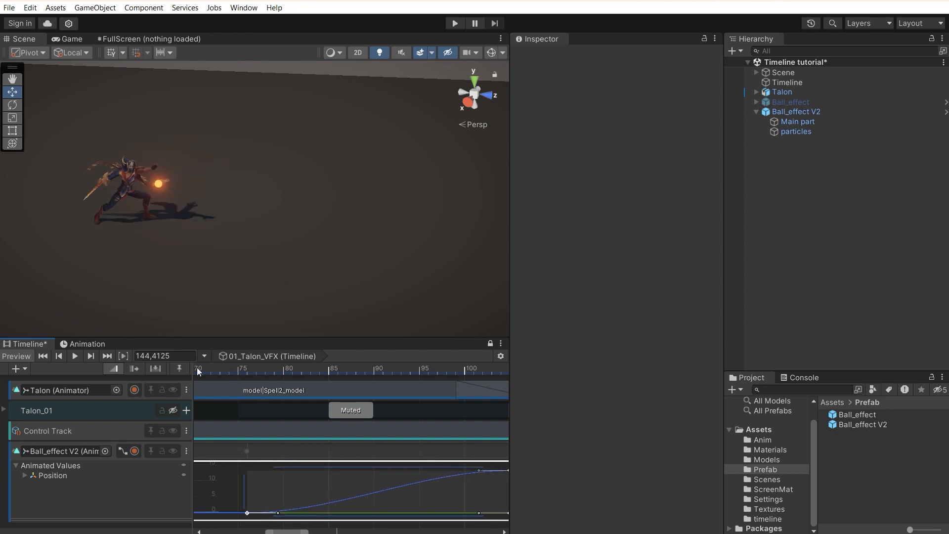
pyautogui.moveTo(227, 367); pyautogui.dragTo(273, 395)
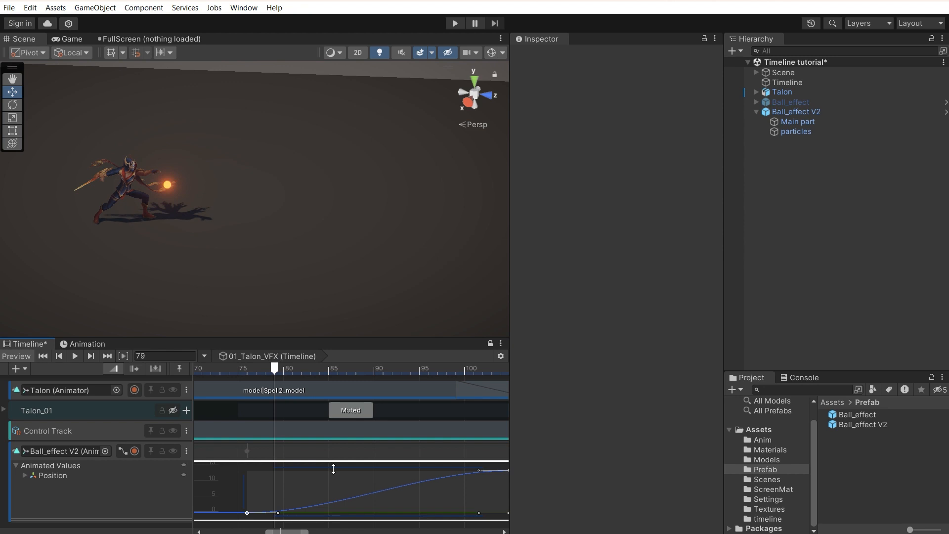
pyautogui.scroll(-3, 325, 479)
pyautogui.scroll(-1, 326, 479)
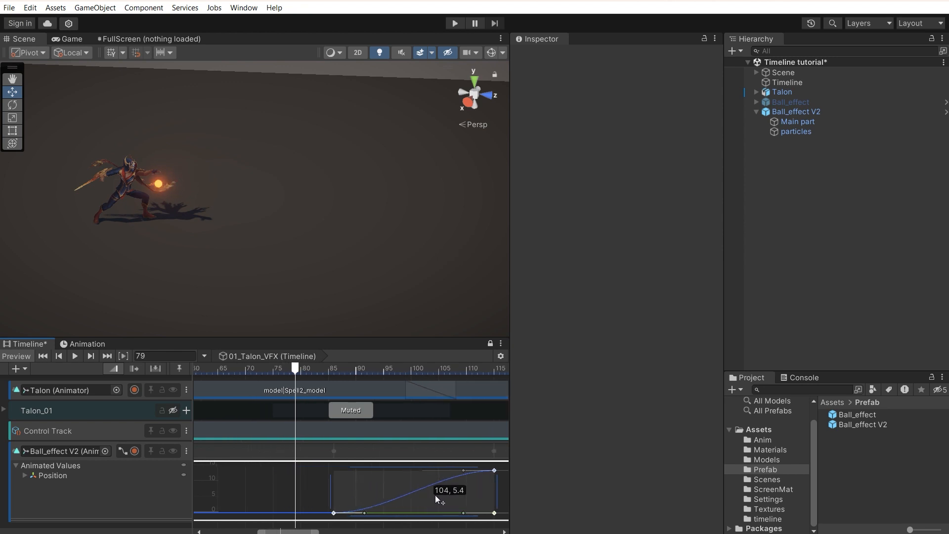
pyautogui.moveTo(260, 369); pyautogui.dragTo(418, 390)
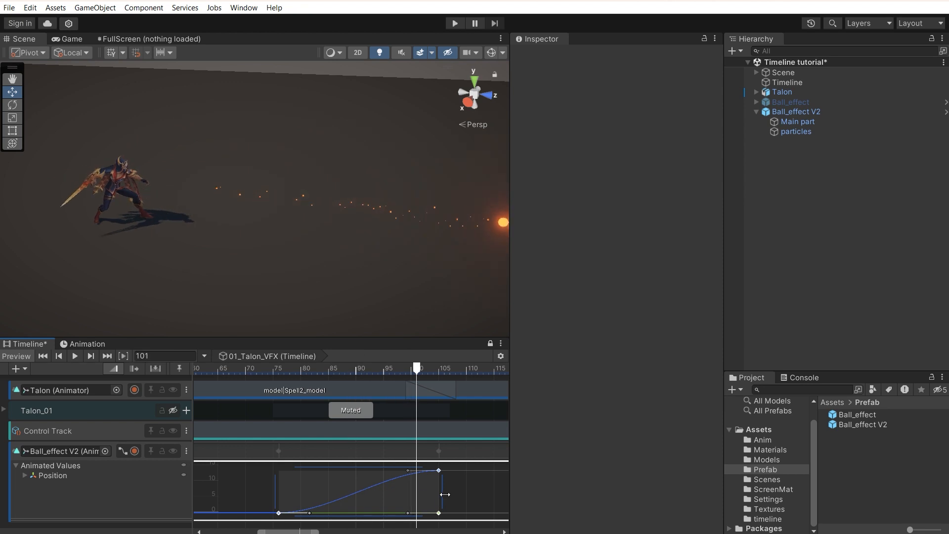
# Step: Shorten the fireball's flight to end around frame 93 and preview it
pyautogui.moveTo(445, 495); pyautogui.dragTo(386, 491)
pyautogui.click(255, 370)
pyautogui.press('space')
pyautogui.click(235, 371)
pyautogui.press('space')
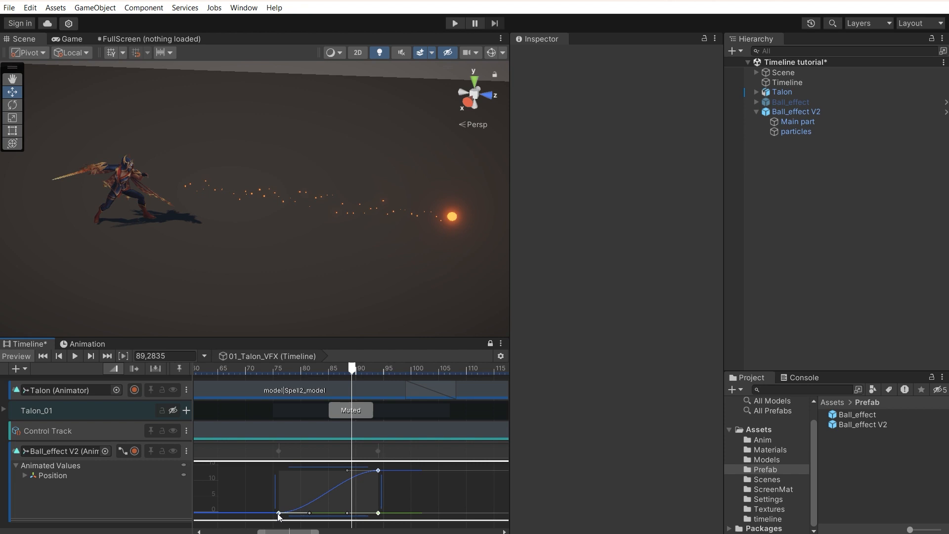
# Step: Set the start key's tangents to Linear for constant speed and replay from frame 71
pyautogui.rightClick(279, 515)
pyautogui.moveTo(316, 504)
pyautogui.click(420, 519)
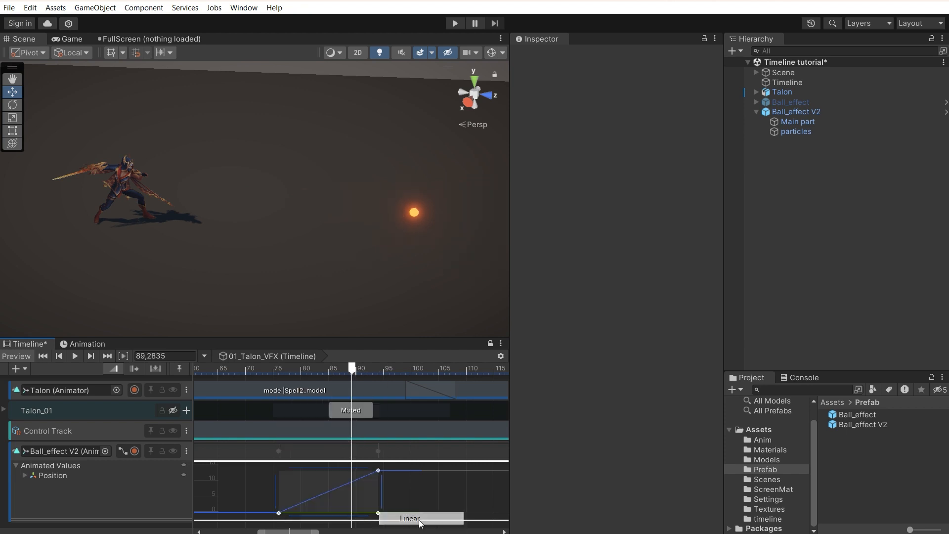
pyautogui.click(250, 370)
pyautogui.press('space')
pyautogui.click(250, 370)
pyautogui.press('space')
pyautogui.press('space')
pyautogui.click(247, 487)
pyautogui.scroll(-7, 307, 483)
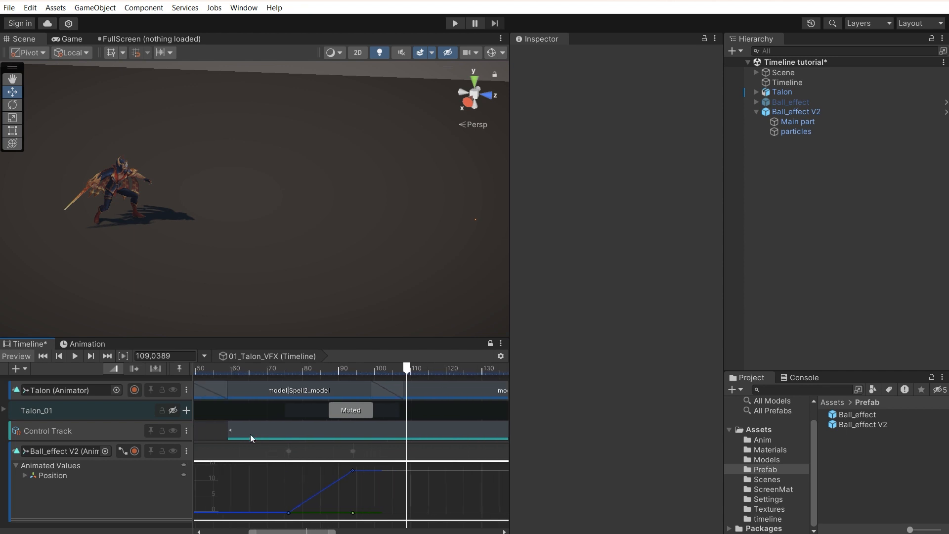
# Step: Collapse the fireball's Position curve and preview the timeline from around frame 62
pyautogui.scroll(-3, 281, 445)
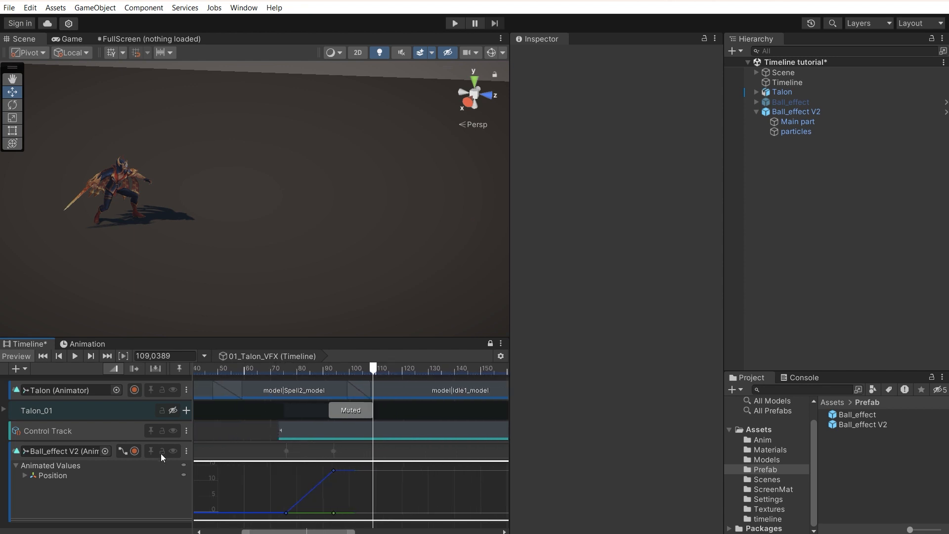
pyautogui.click(124, 451)
pyautogui.scroll(-5, 326, 473)
pyautogui.click(277, 371)
pyautogui.press('space')
pyautogui.press('space')
pyautogui.click(278, 371)
pyautogui.press('space')
pyautogui.press('space')
pyautogui.click(283, 373)
pyautogui.press('space')
pyautogui.press('space')
pyautogui.click(288, 372)
pyautogui.press('space')
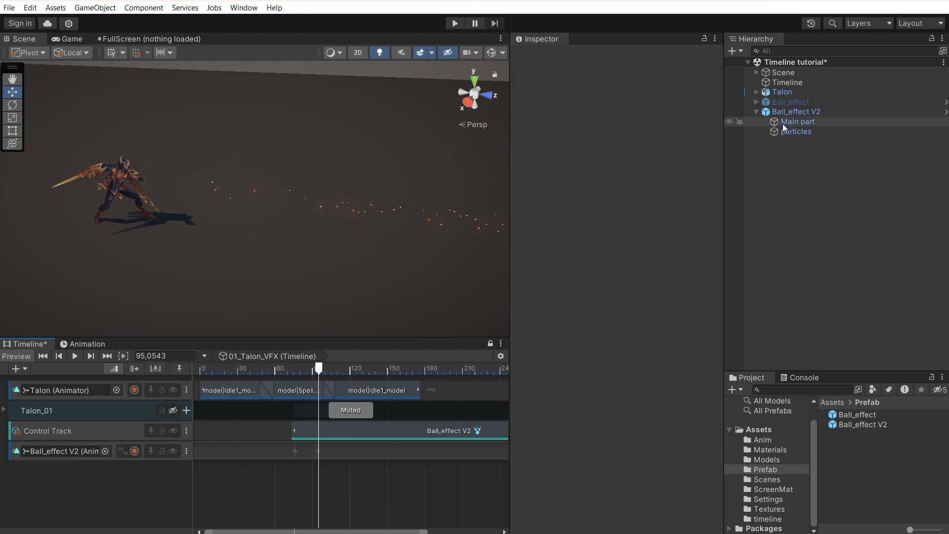
# Step: Add a particles Activation Track with its Active clip spanning frames 73 to 121
pyautogui.rightClick(82, 494)
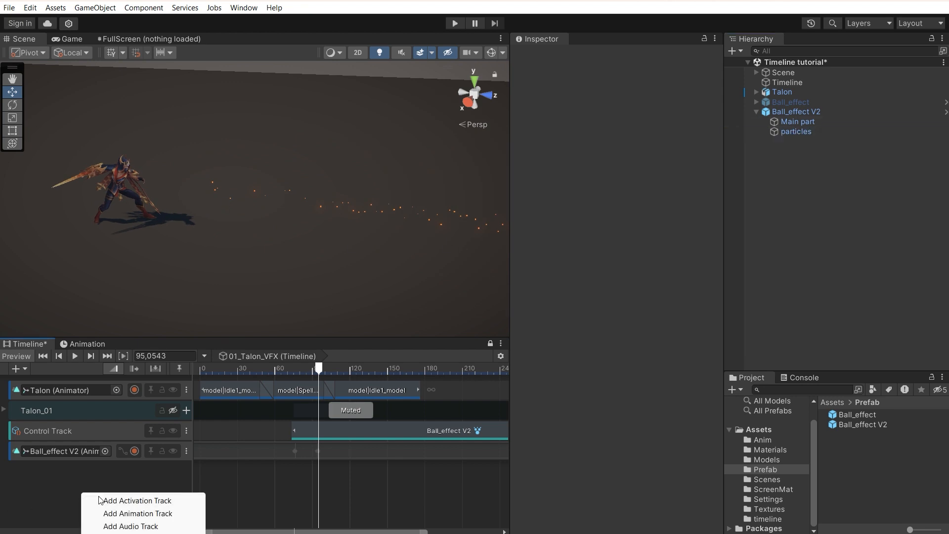
pyautogui.click(146, 501)
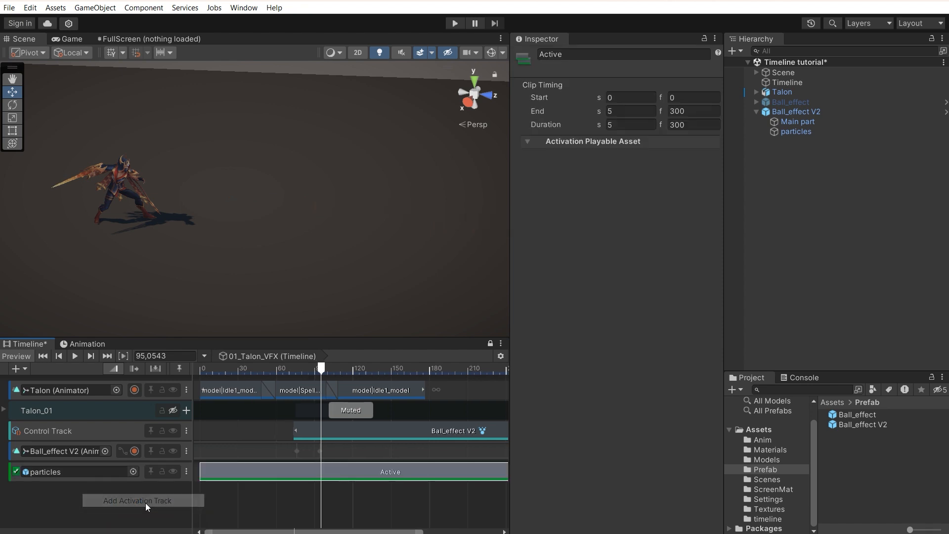
pyautogui.moveTo(235, 478); pyautogui.dragTo(326, 478)
pyautogui.scroll(-5, 350, 478)
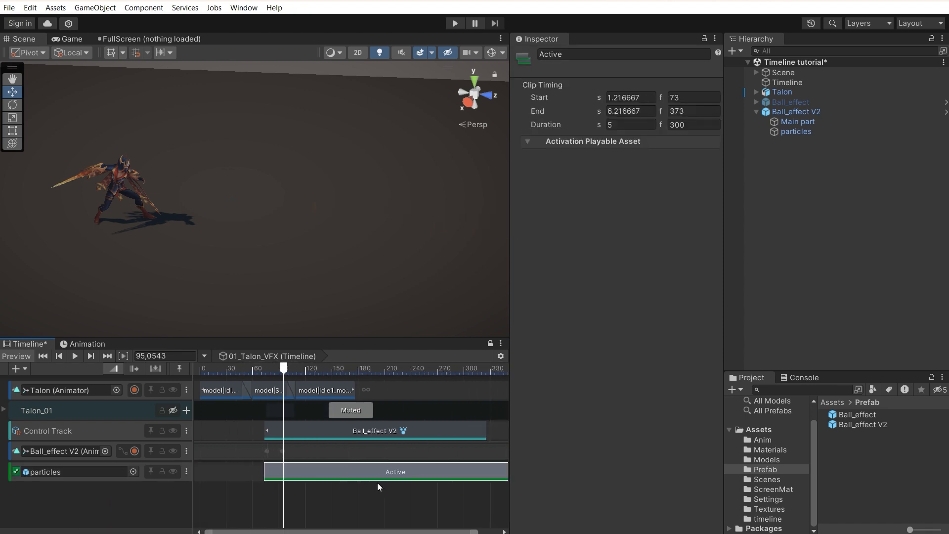
pyautogui.moveTo(425, 470); pyautogui.dragTo(273, 472)
# Step: Replay from frame 65 and trim the Ball_effect V2 control clip to end at frame 121
pyautogui.click(240, 371)
pyautogui.press('space')
pyautogui.click(239, 371)
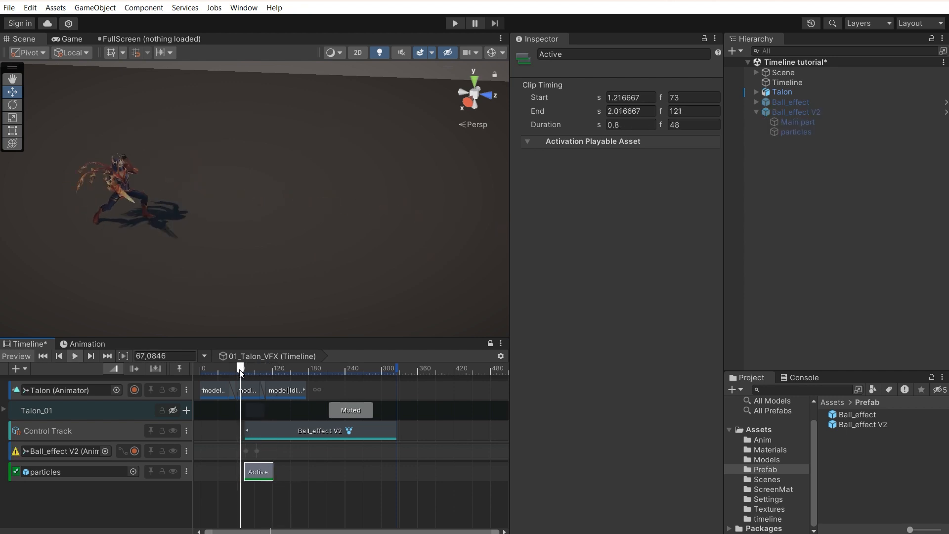
pyautogui.click(239, 372)
pyautogui.click(240, 371)
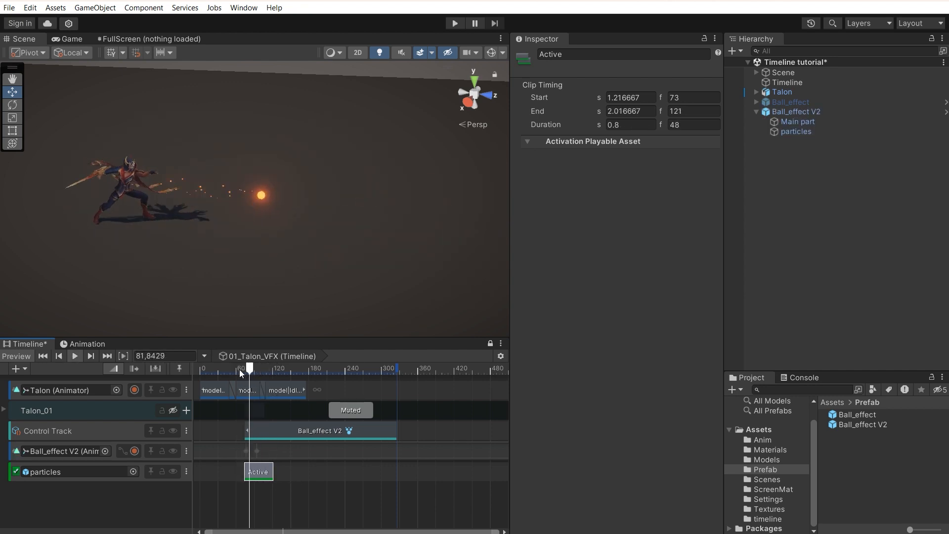
pyautogui.click(239, 371)
pyautogui.moveTo(397, 432); pyautogui.dragTo(270, 430)
pyautogui.click(239, 372)
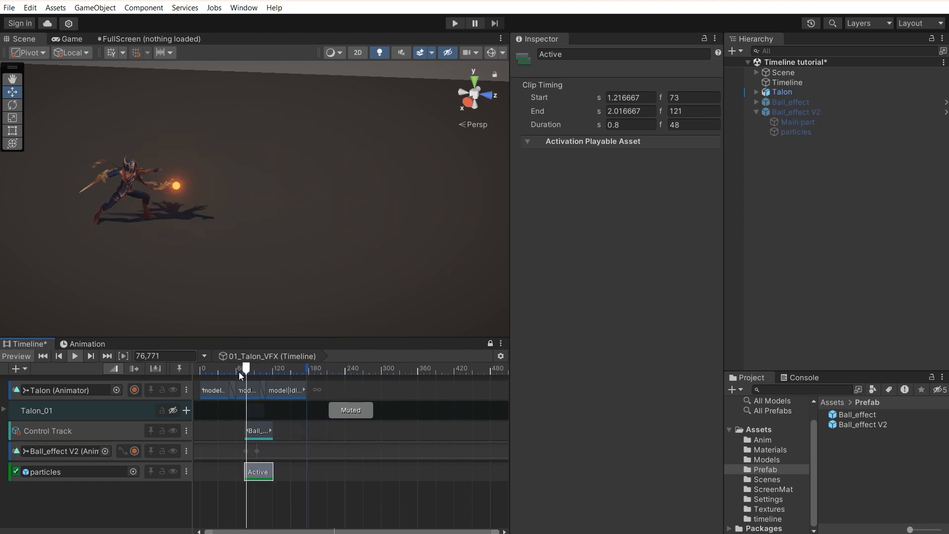
pyautogui.click(307, 428)
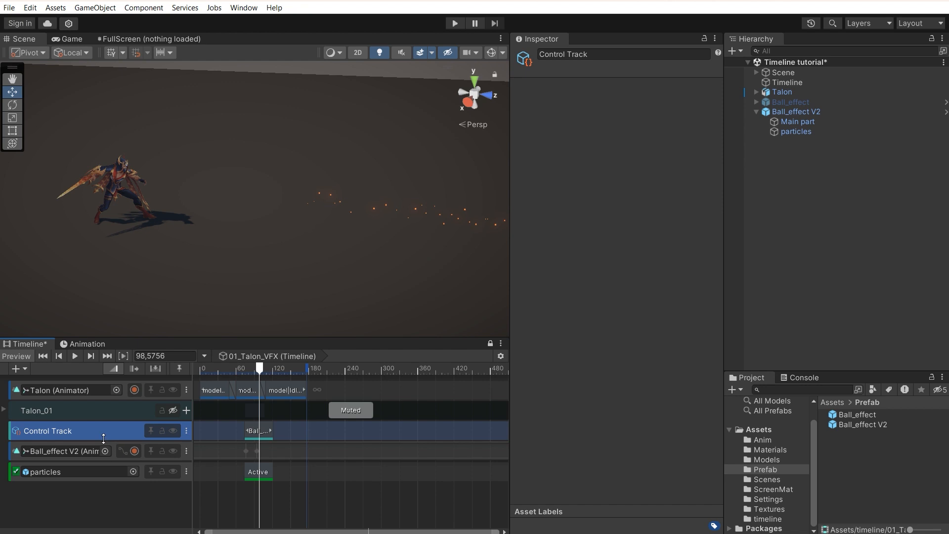
# Step: Delete the loose Control, Ball_effect V2 and particles tracks, then expand the Talon_01 group
pyautogui.keyDown('shift'); pyautogui.click(331, 474); pyautogui.keyUp('shift')
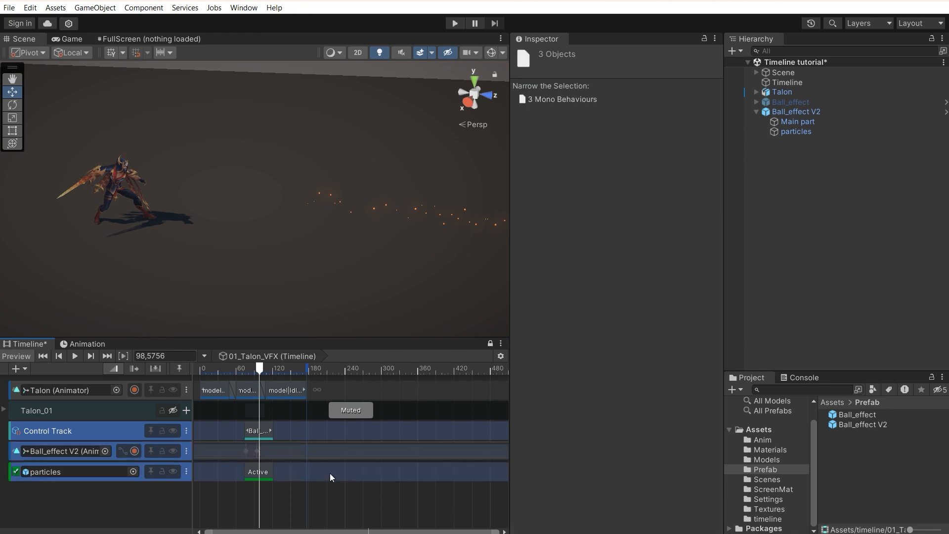
pyautogui.press('Delete')
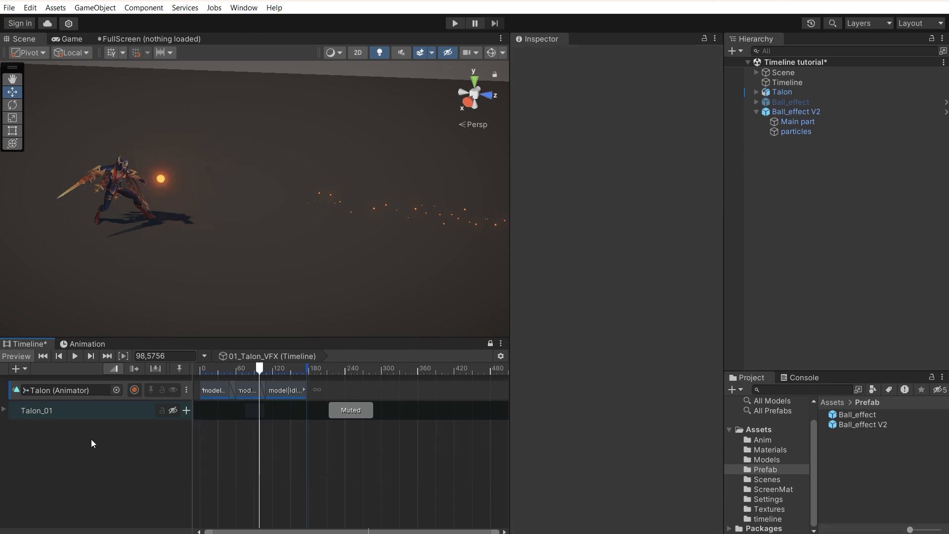
pyautogui.click(4, 411)
pyautogui.click(312, 418)
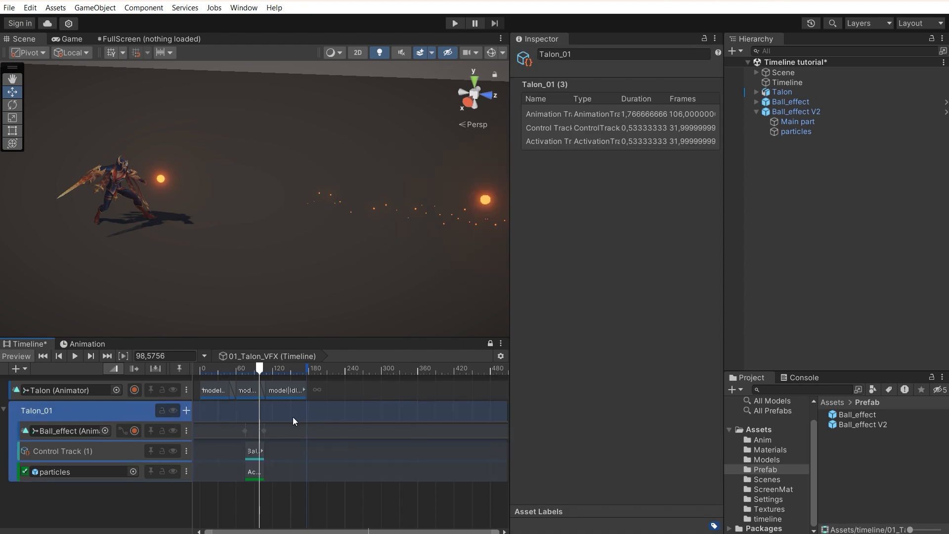
# Step: Delete the Ball_effect V2 object from the Hierarchy and select the remaining Ball_effect
pyautogui.click(253, 372)
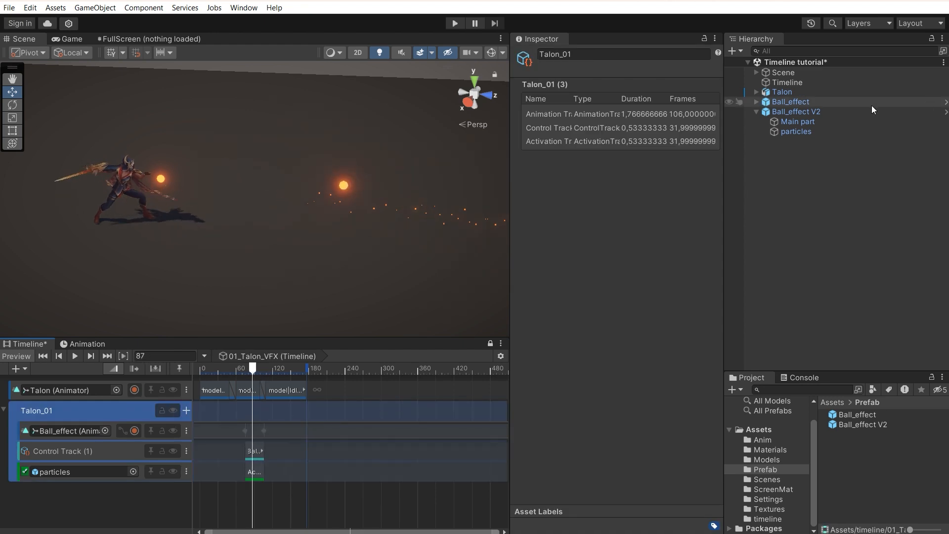
pyautogui.click(838, 112)
pyautogui.press('Delete')
pyautogui.click(785, 102)
pyautogui.click(239, 372)
pyautogui.moveTo(238, 371); pyautogui.dragTo(249, 372)
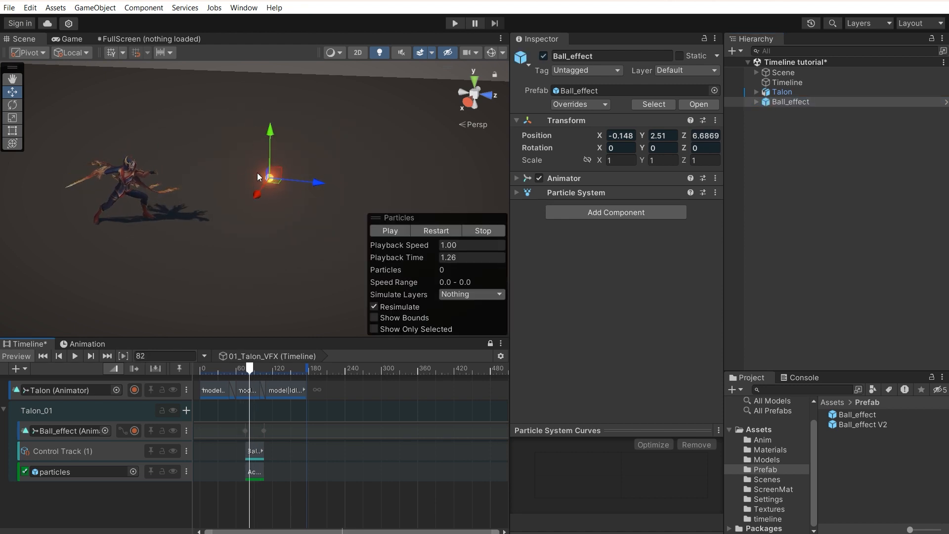
pyautogui.click(786, 102)
pyautogui.click(757, 102)
pyautogui.click(771, 122)
pyautogui.click(517, 148)
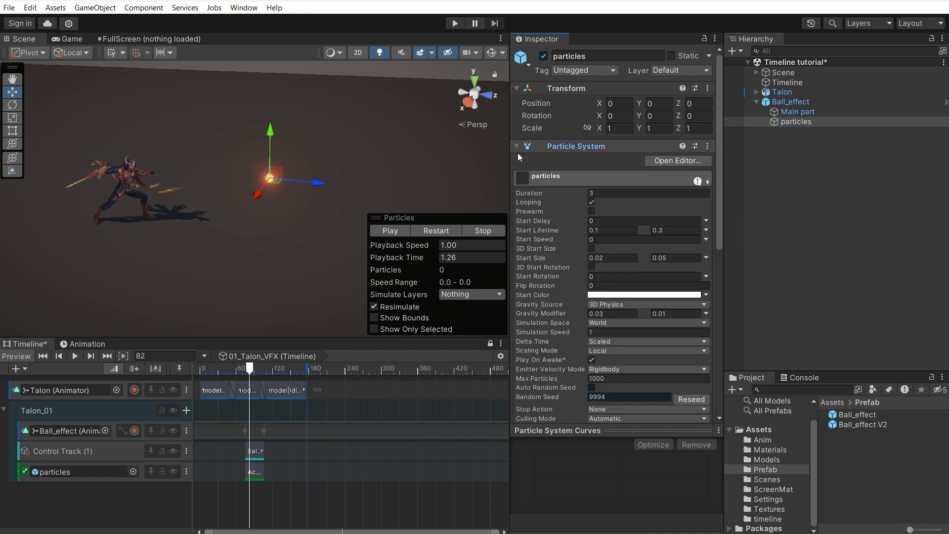
pyautogui.scroll(-5, 545, 366)
pyautogui.click(539, 270)
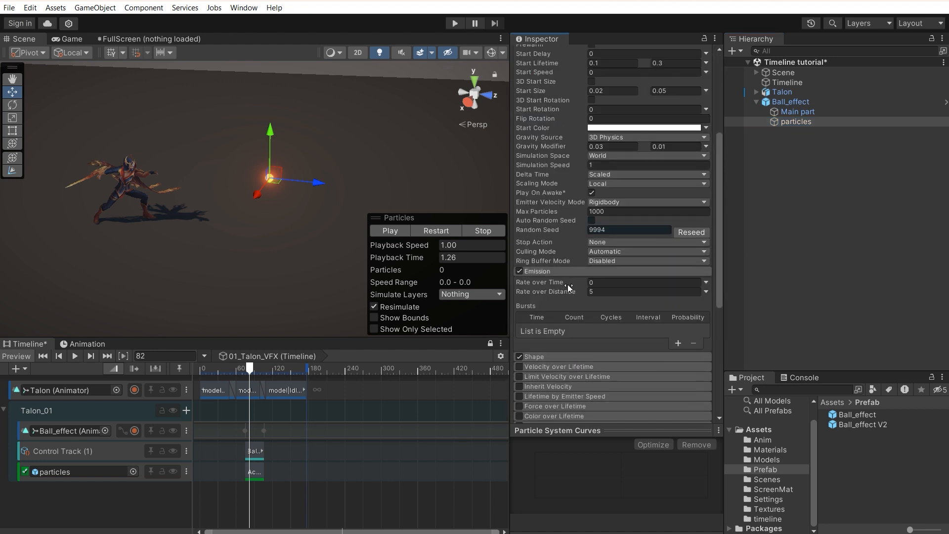
pyautogui.moveTo(269, 372)
pyautogui.mouseDown()
pyautogui.moveTo(236, 372)
pyautogui.moveTo(256, 372)
pyautogui.mouseUp()
pyautogui.click(826, 246)
pyautogui.click(781, 91)
pyautogui.click(781, 82)
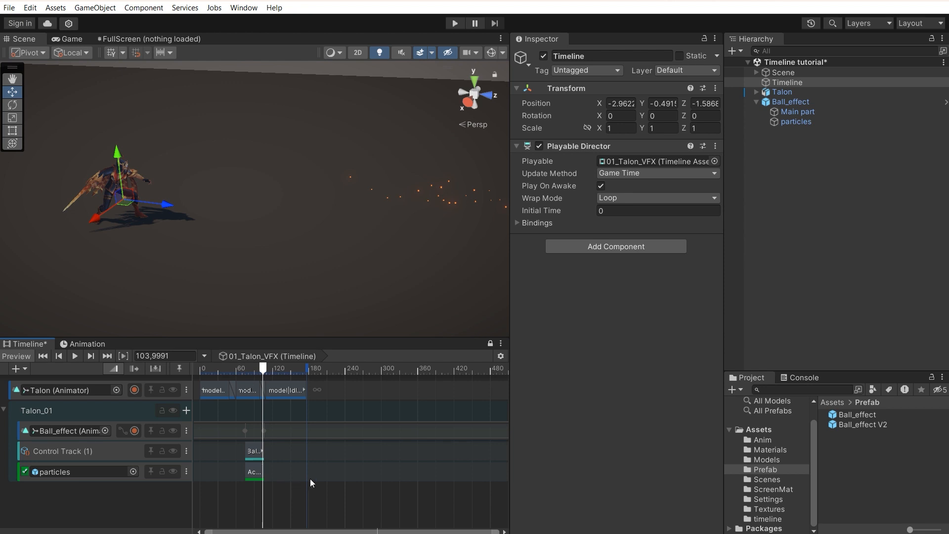
pyautogui.click(270, 412)
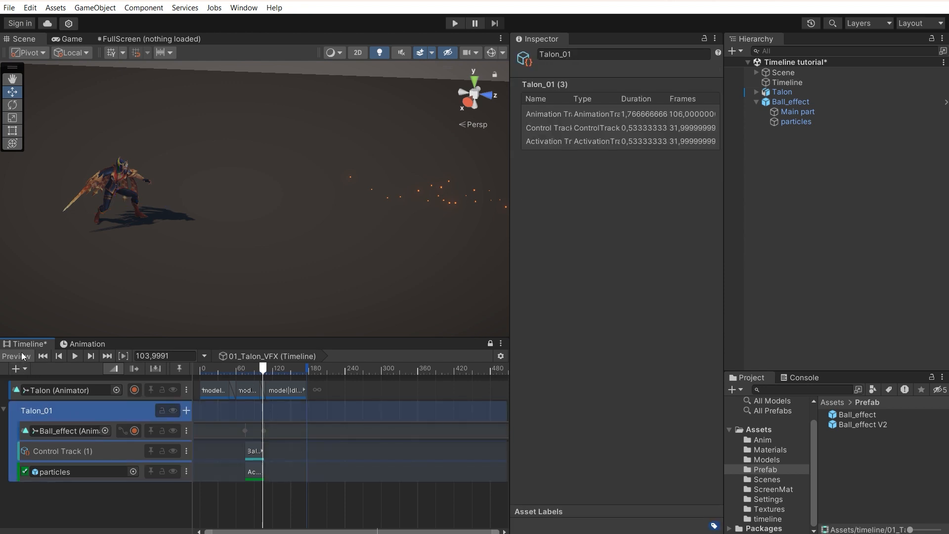
pyautogui.click(22, 369)
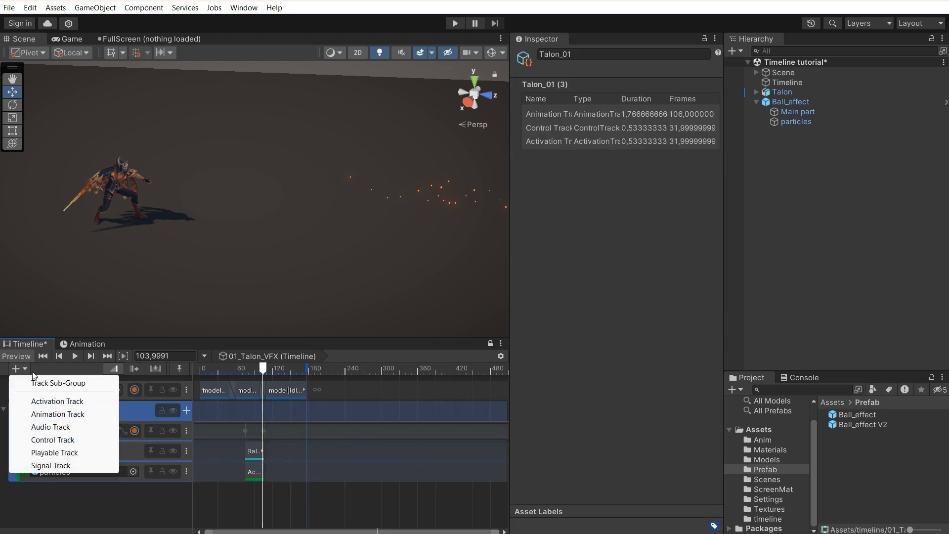
pyautogui.click(59, 383)
pyautogui.click(77, 510)
pyautogui.click(152, 496)
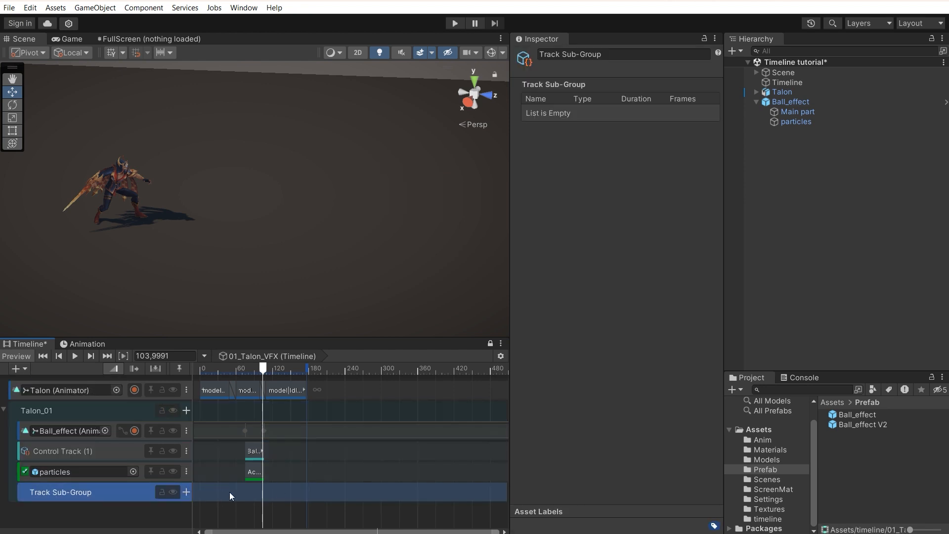
pyautogui.press('Delete')
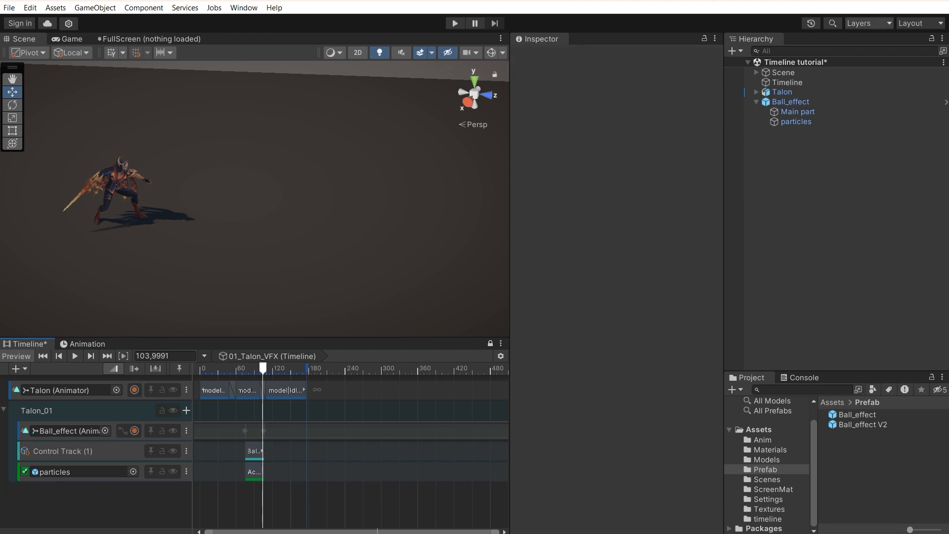
pyautogui.click(786, 122)
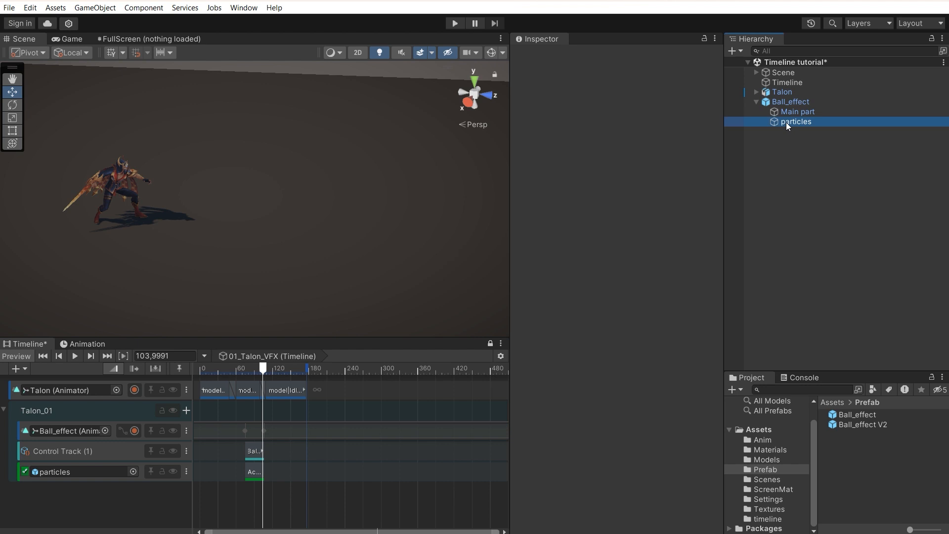
pyautogui.hotkey('ctrl', 'd')
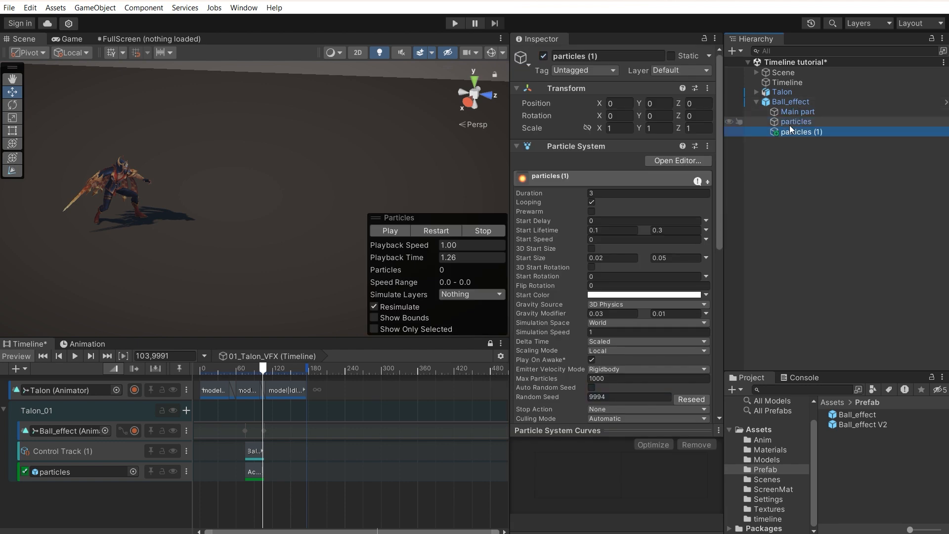
pyautogui.click(599, 259)
pyautogui.write('1')
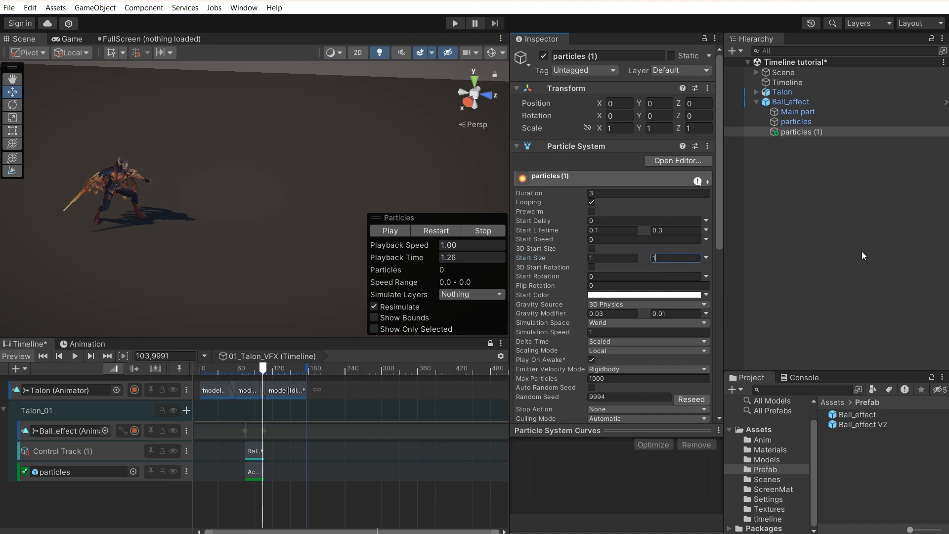
pyautogui.click(873, 235)
pyautogui.moveTo(353, 369); pyautogui.dragTo(258, 369)
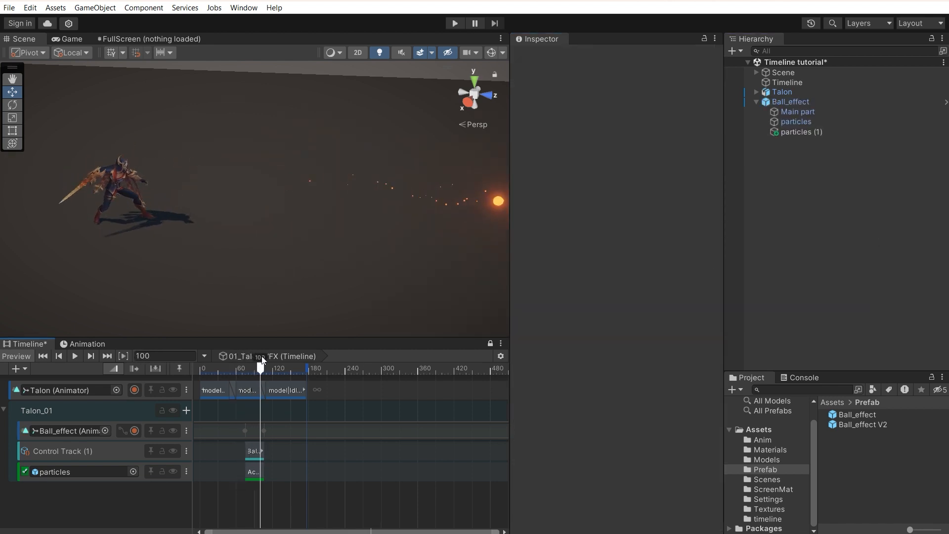
pyautogui.click(22, 356)
pyautogui.click(22, 356)
pyautogui.moveTo(258, 369)
pyautogui.mouseDown()
pyautogui.moveTo(240, 368)
pyautogui.moveTo(258, 368)
pyautogui.mouseUp()
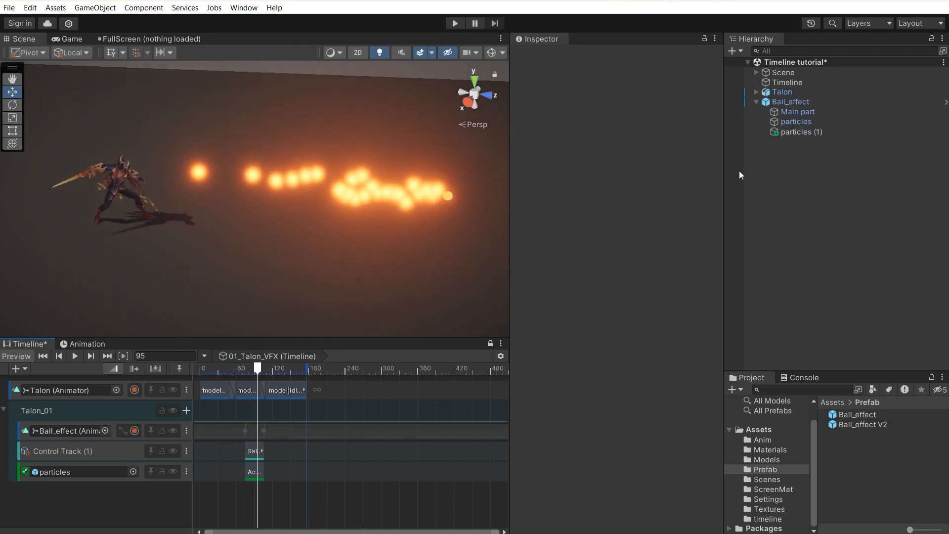
pyautogui.click(817, 133)
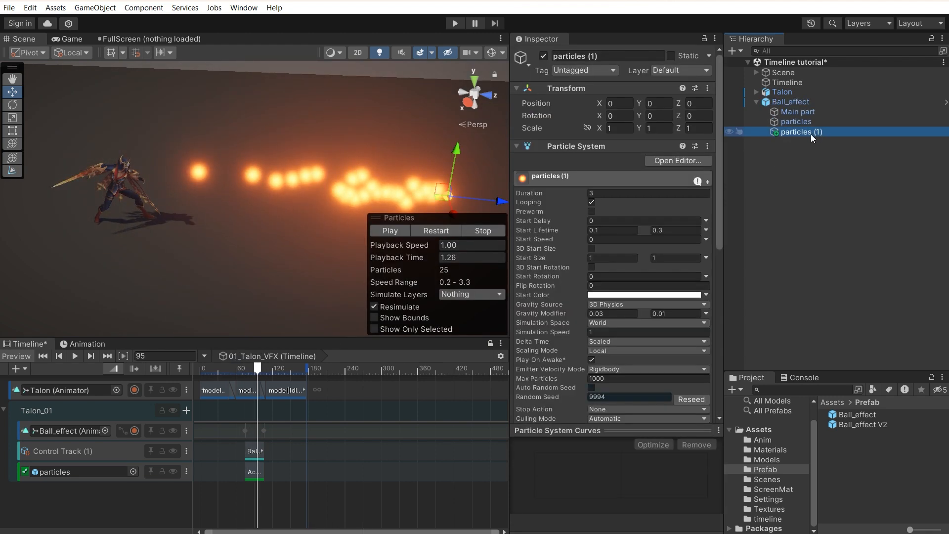
pyautogui.press('Delete')
pyautogui.moveTo(255, 369)
pyautogui.mouseDown()
pyautogui.moveTo(246, 369)
pyautogui.moveTo(271, 373)
pyautogui.moveTo(249, 373)
pyautogui.mouseUp()
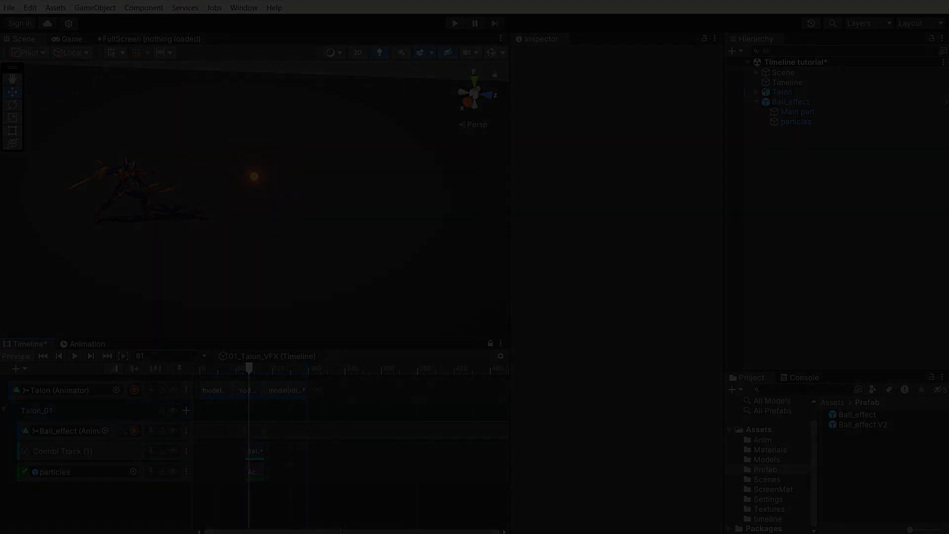